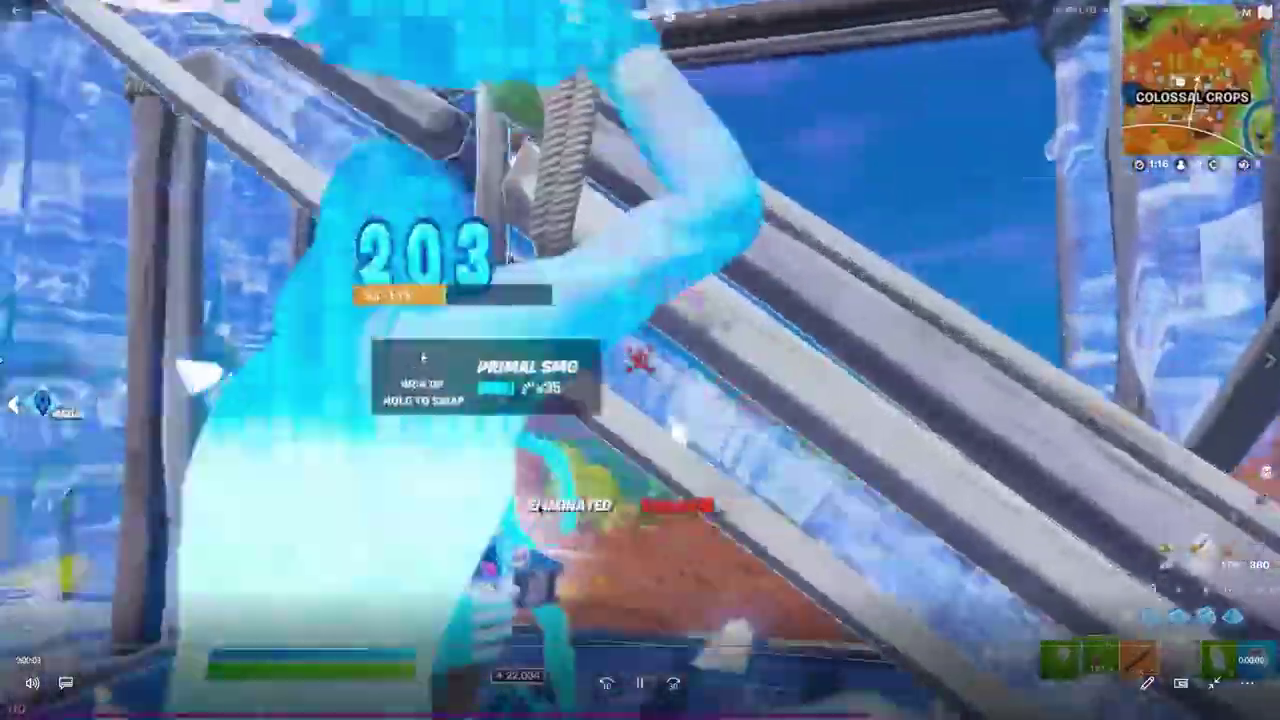
Pause the Fortnite footage in Films & TV and rewind it to an earlier moment
key("space")
left_click(659, 643)
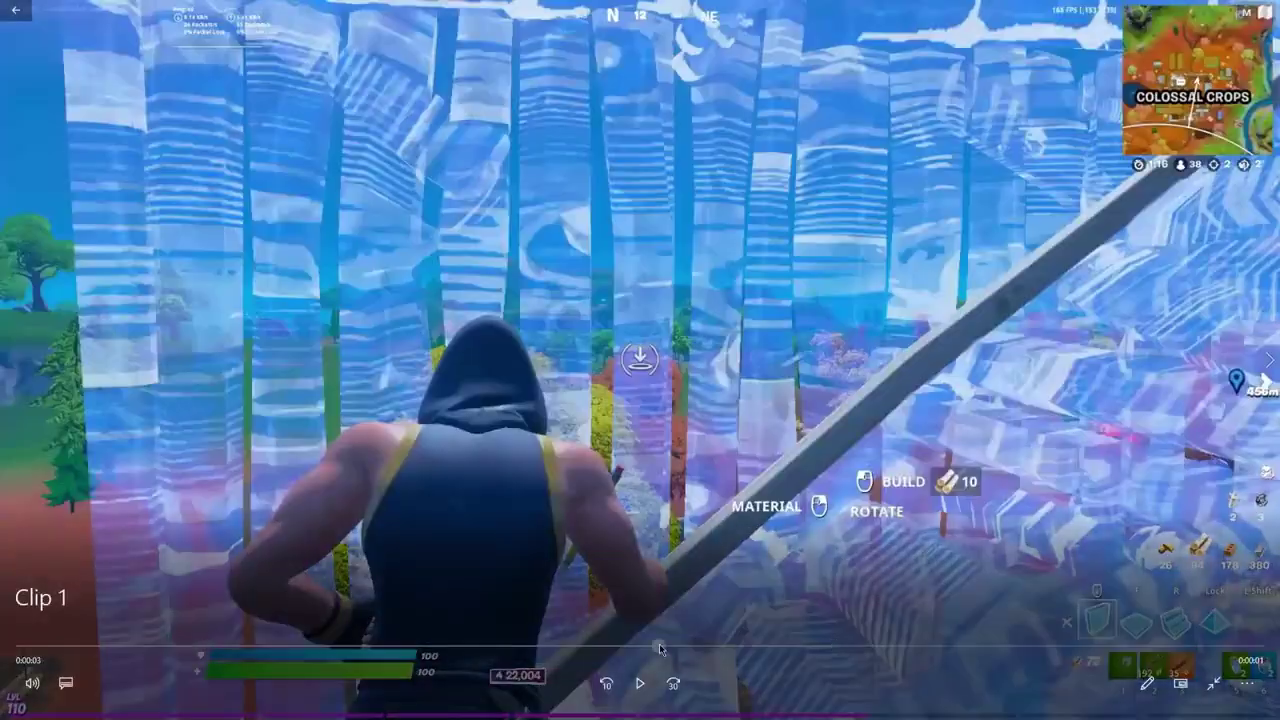
left_click_drag(659, 643, 165, 648)
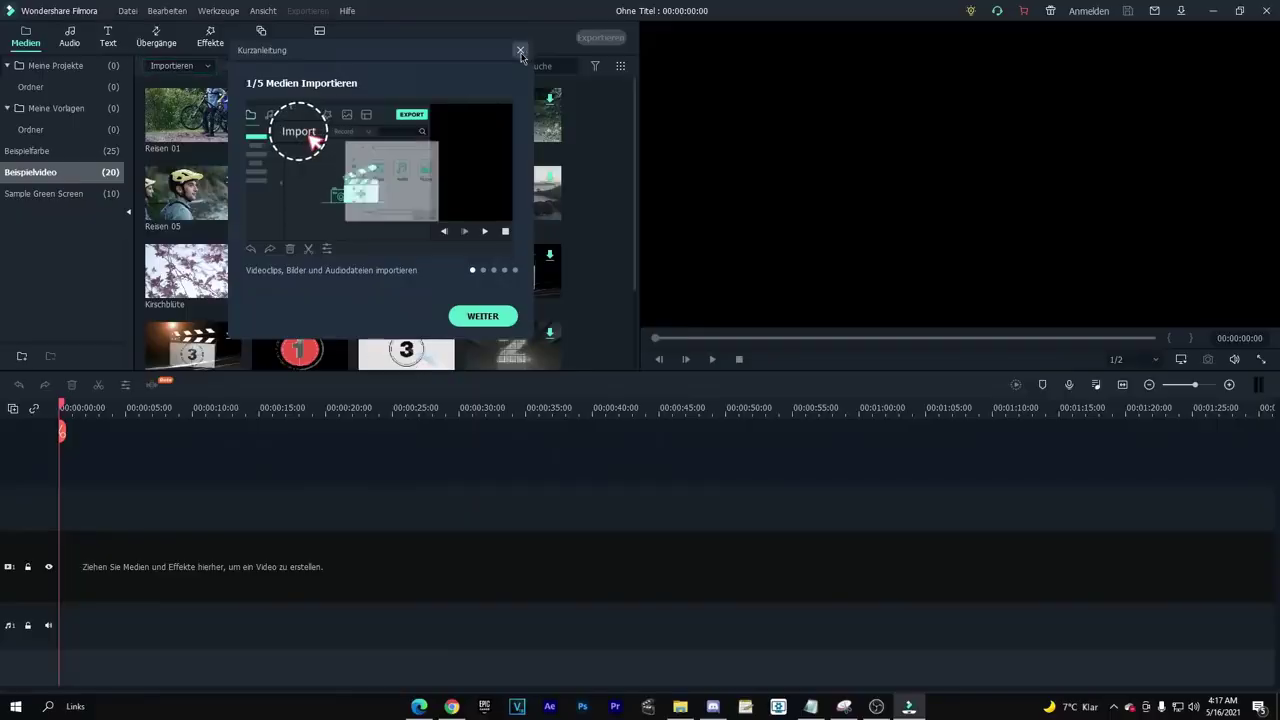
Import Clips 1–6 into Project Media and browse to the folder holding the SO WHAT song
left_click(520, 51)
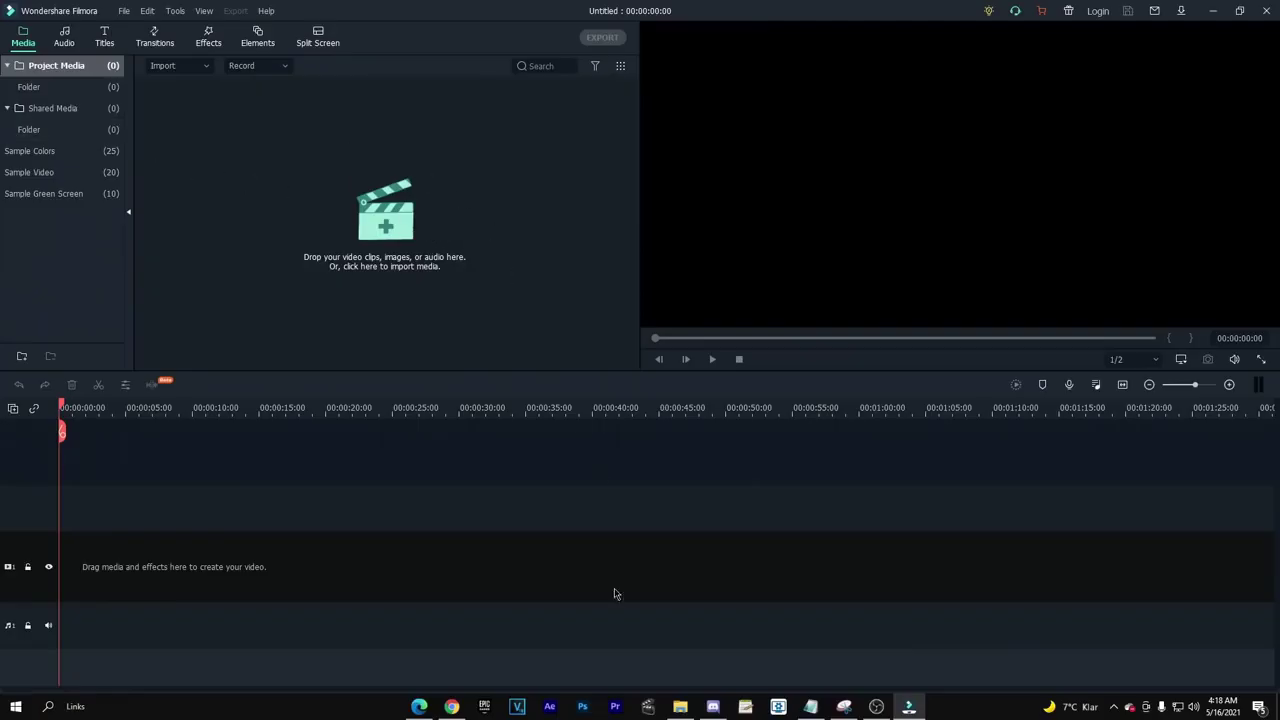
left_click(688, 710)
left_click_drag(789, 90, 831, 100)
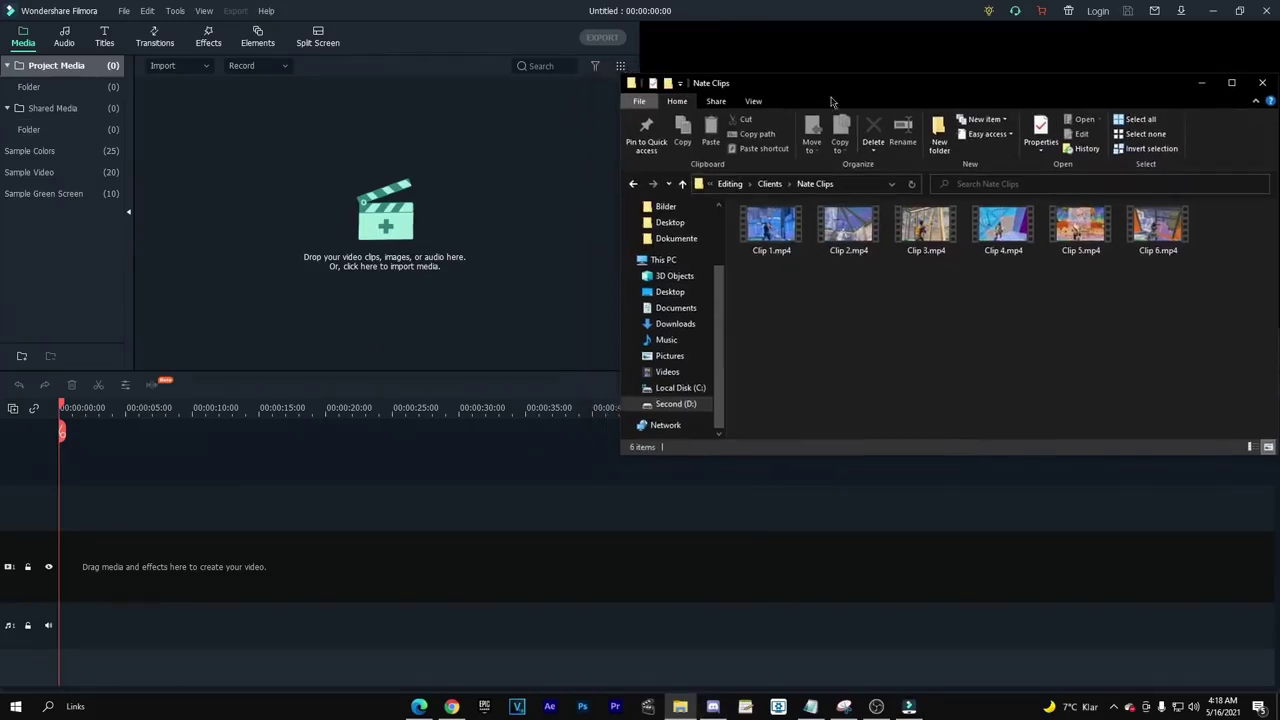
left_click_drag(884, 232, 340, 130)
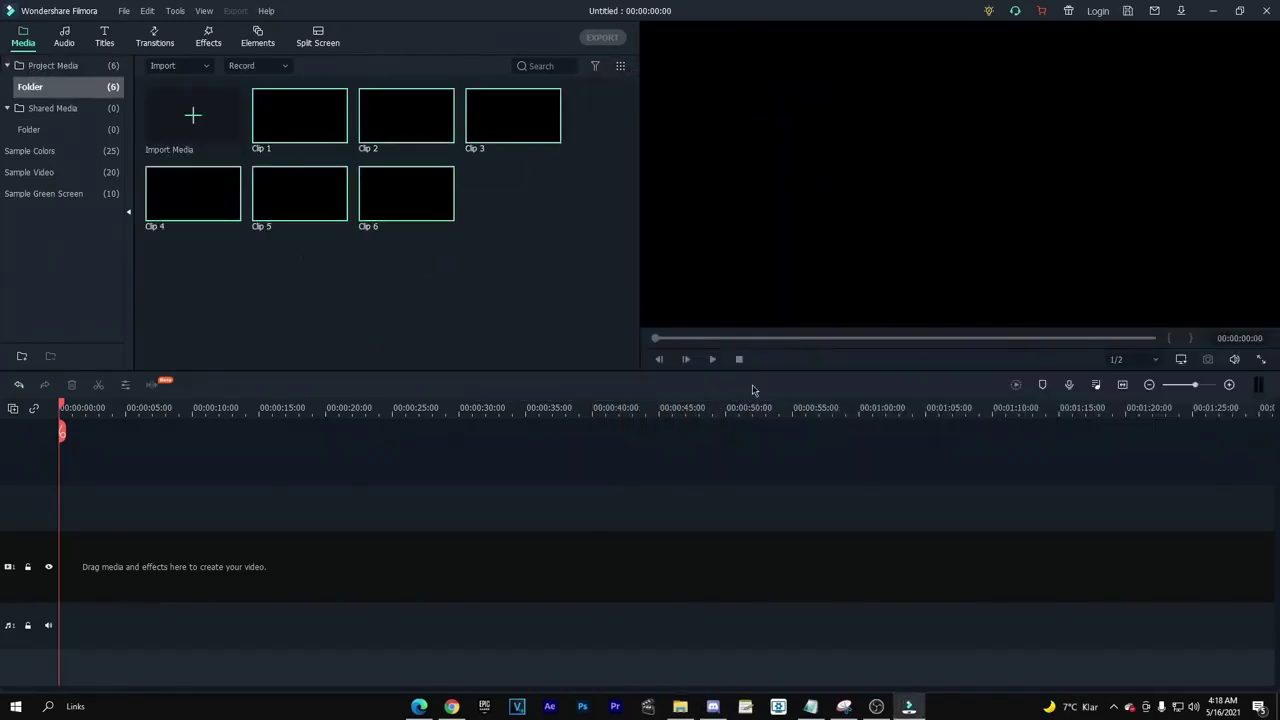
left_click(680, 706)
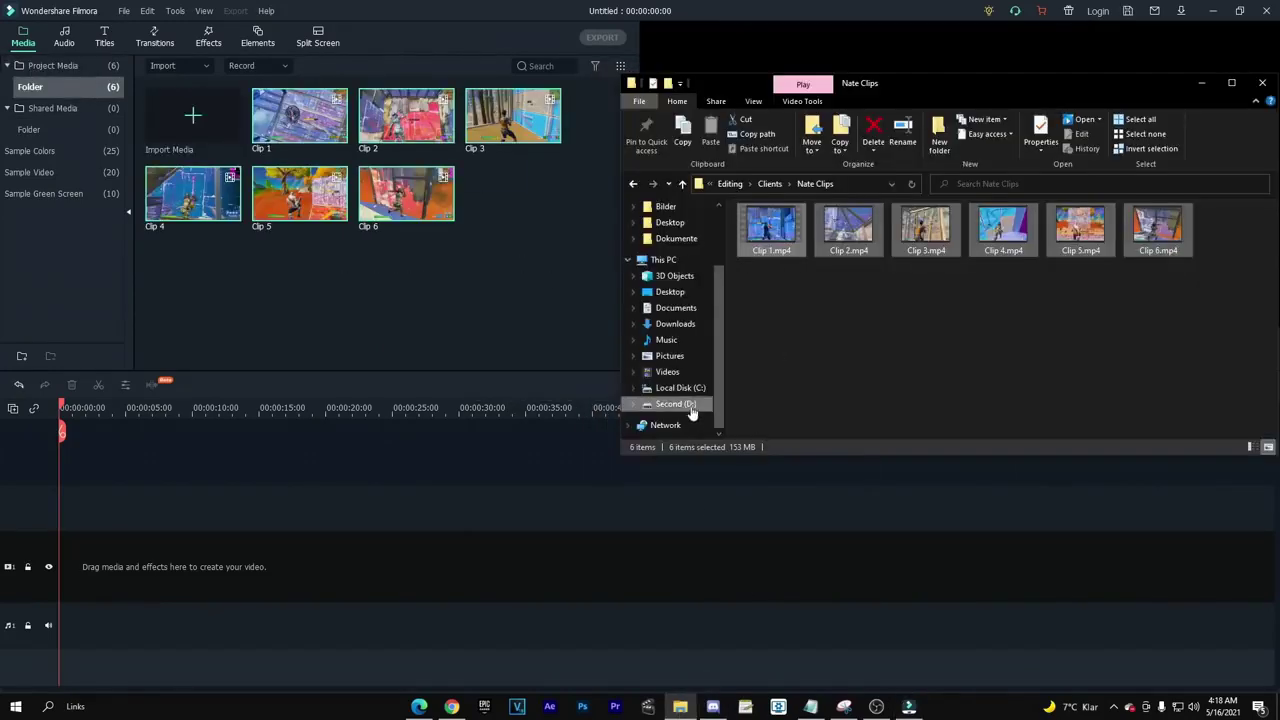
left_click(665, 340)
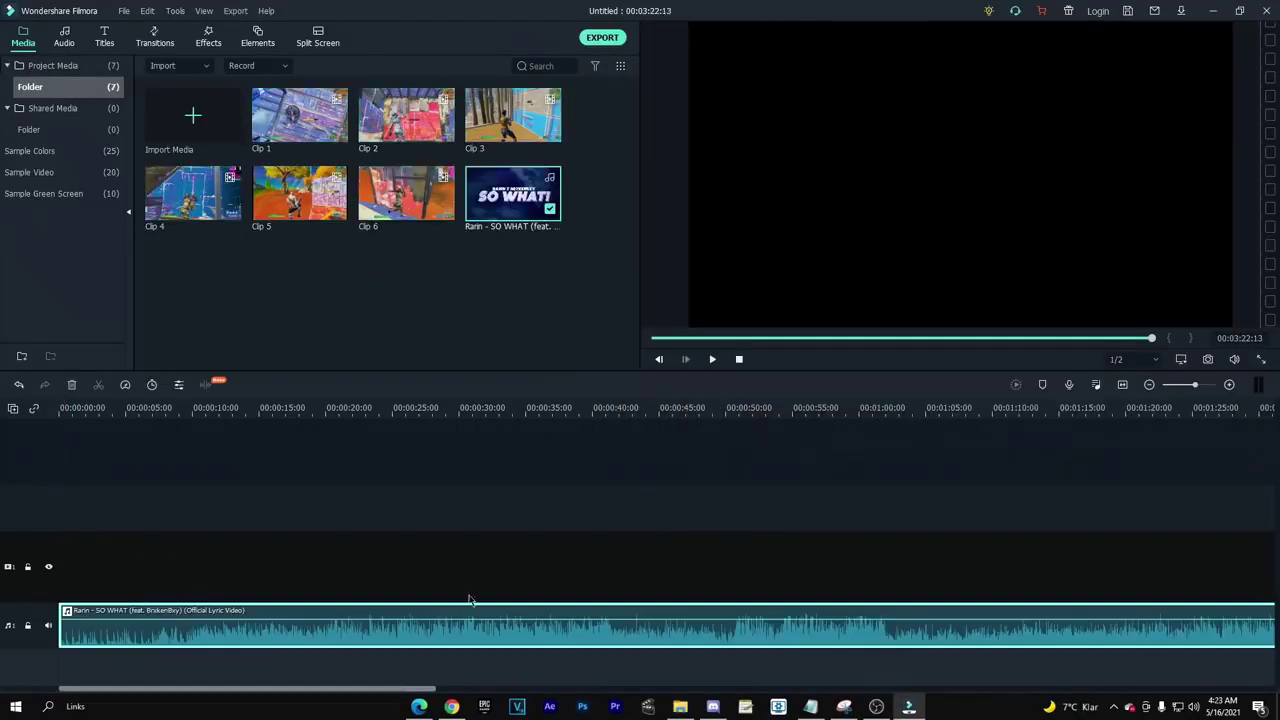
Set the SO WHAT song at 00:00:00 and drop Clip 1 onto the video track above it
left_click_drag(123, 630, 155, 630)
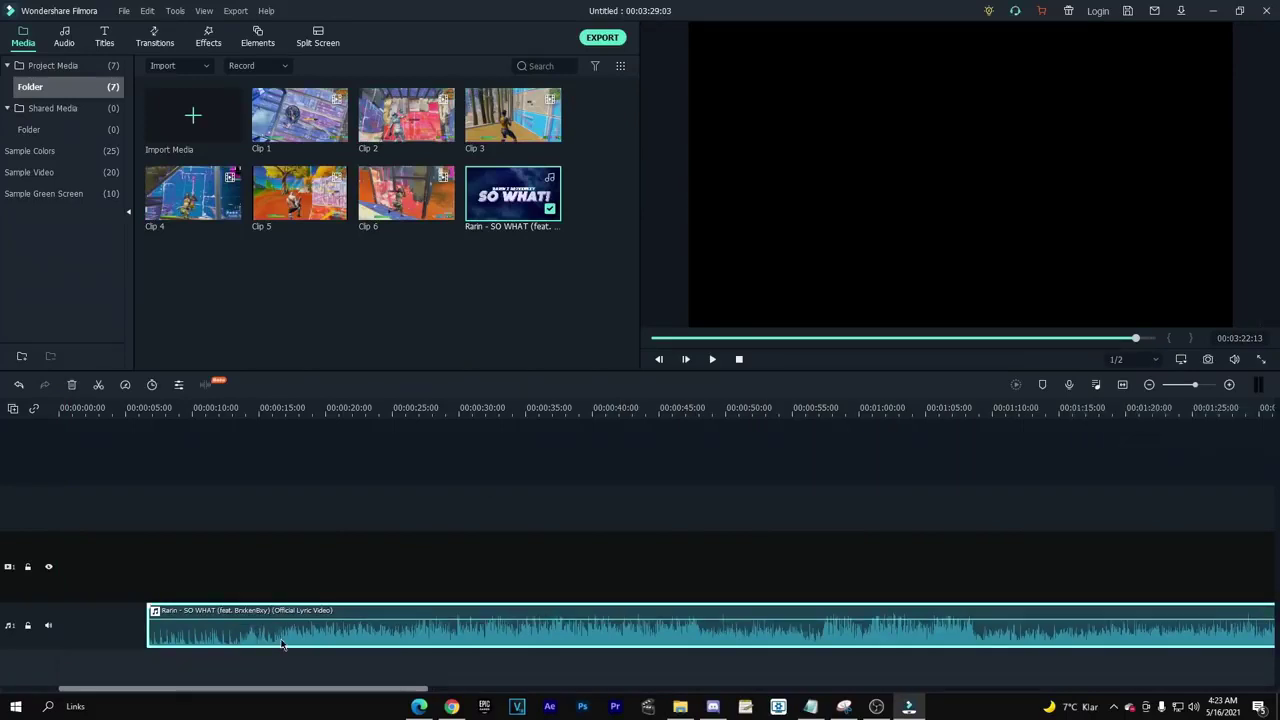
left_click_drag(127, 625, 159, 643)
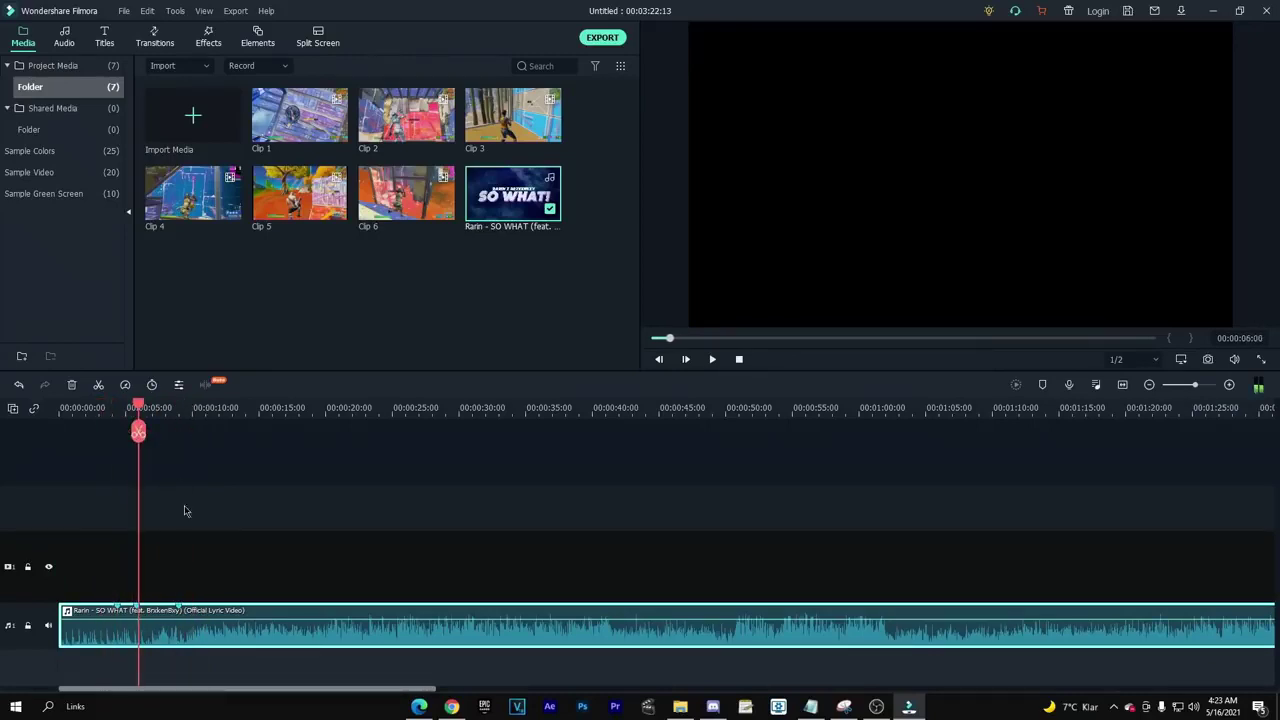
left_click(363, 410)
scroll(298, 412, "up", 5)
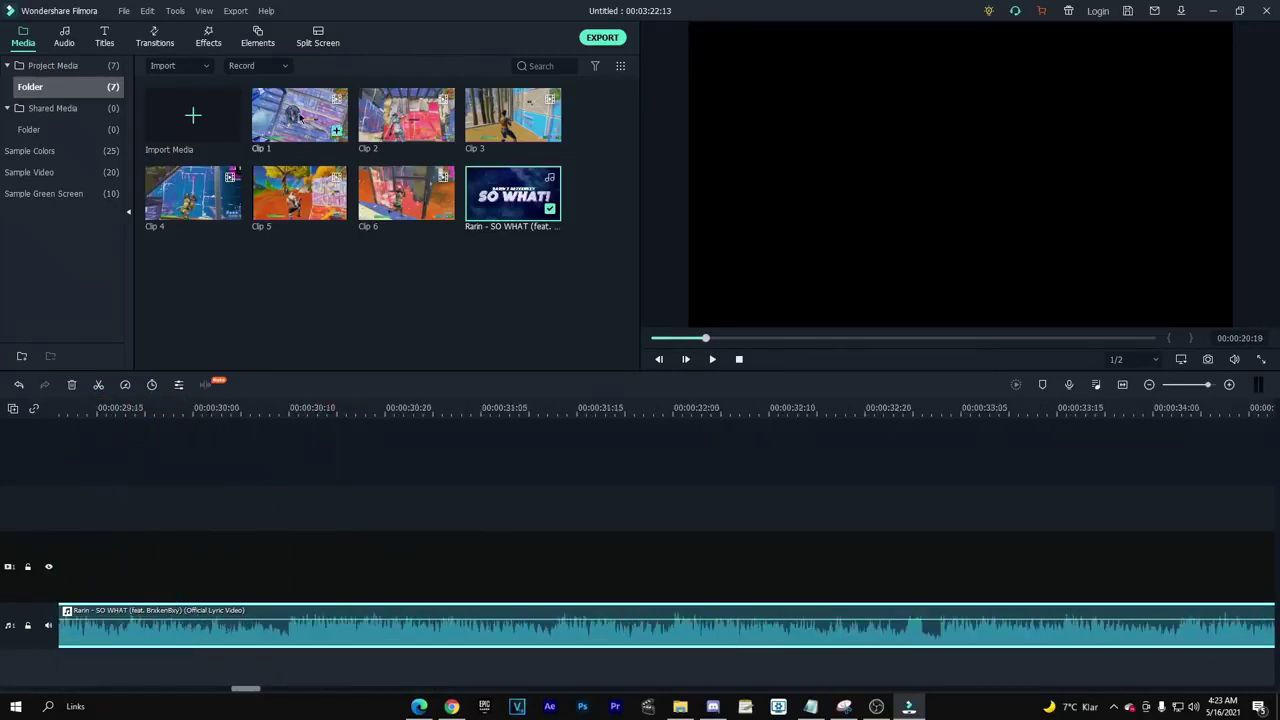
scroll(217, 569, "down", 5)
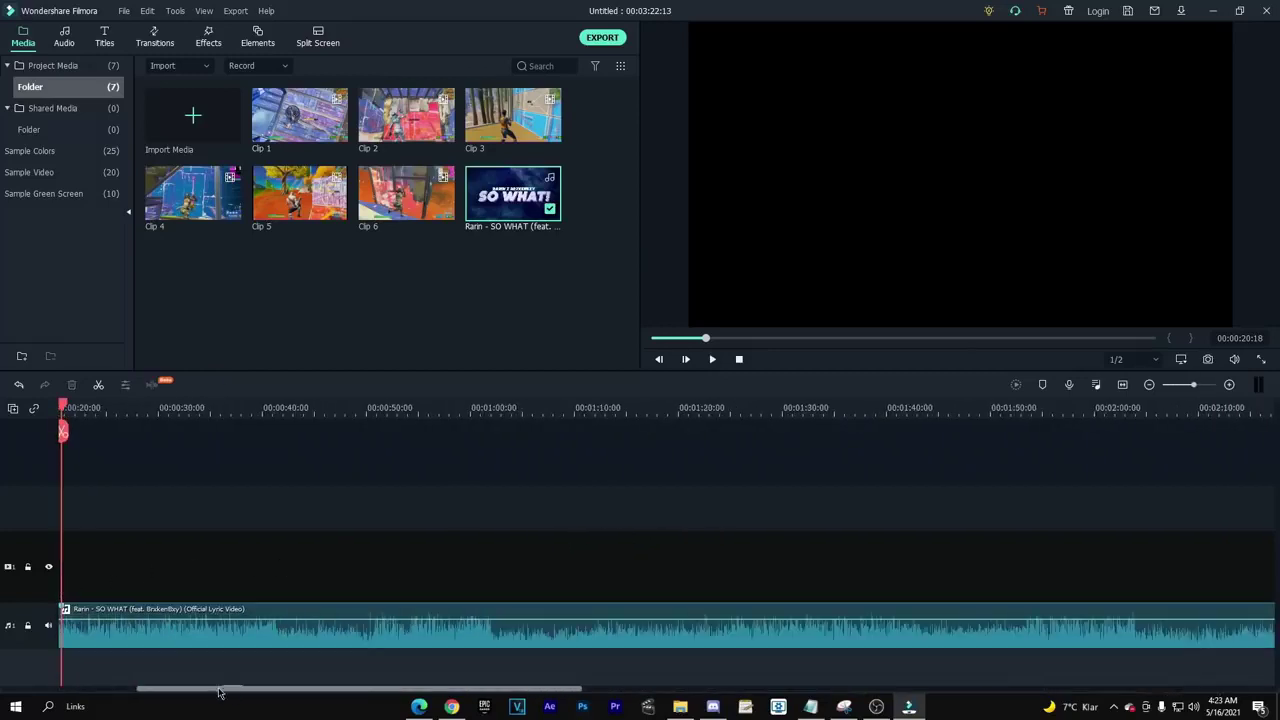
left_click_drag(300, 115, 540, 565)
Zoom onto Clip 1, then watch a YouTube tutorial found with 'how to edit in filmora fortnite mont'
left_click(550, 375)
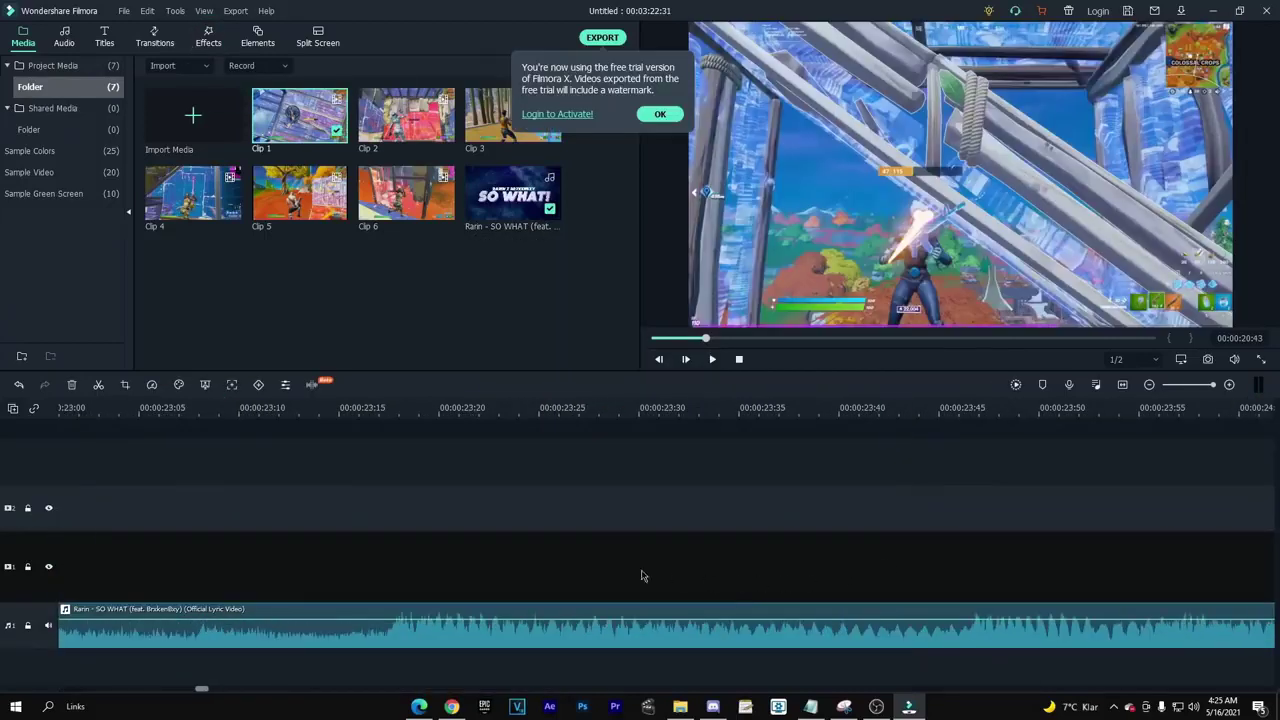
scroll(532, 557, "down", 3)
scroll(548, 570, "down", 2)
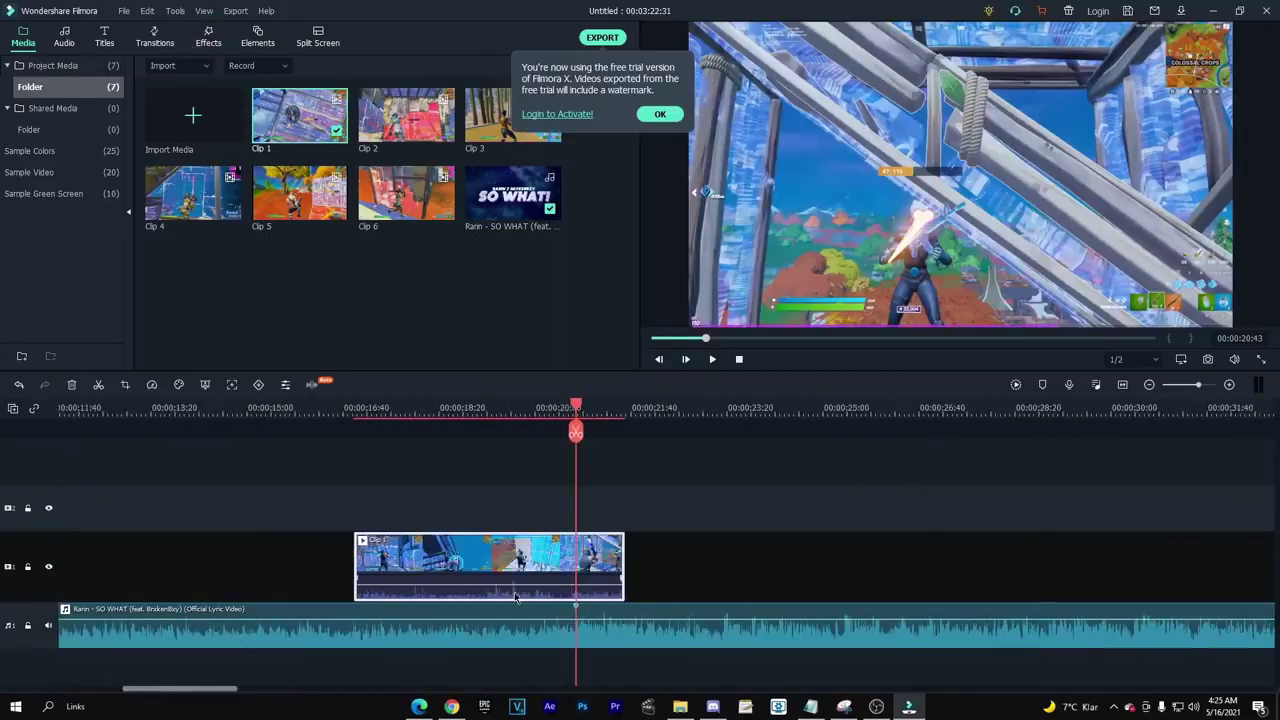
scroll(743, 617, "up", 1)
scroll(743, 617, "up", 3)
scroll(743, 617, "up", 2)
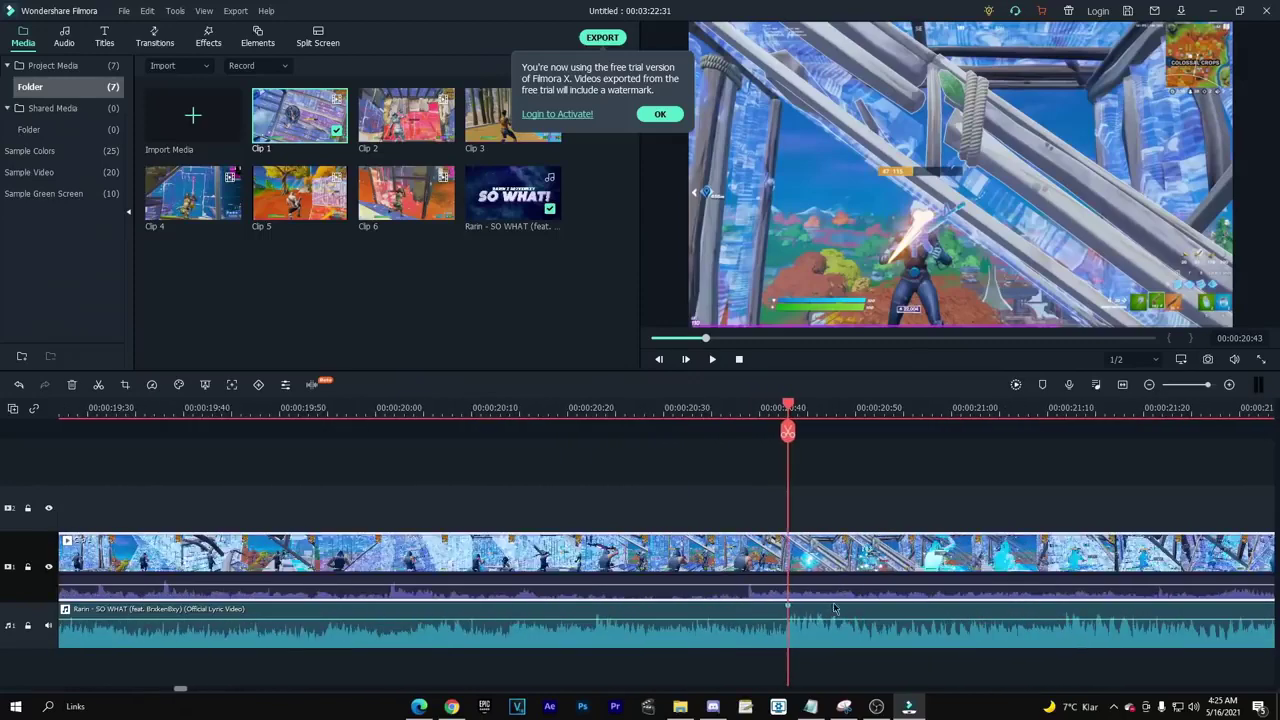
right_click(798, 556)
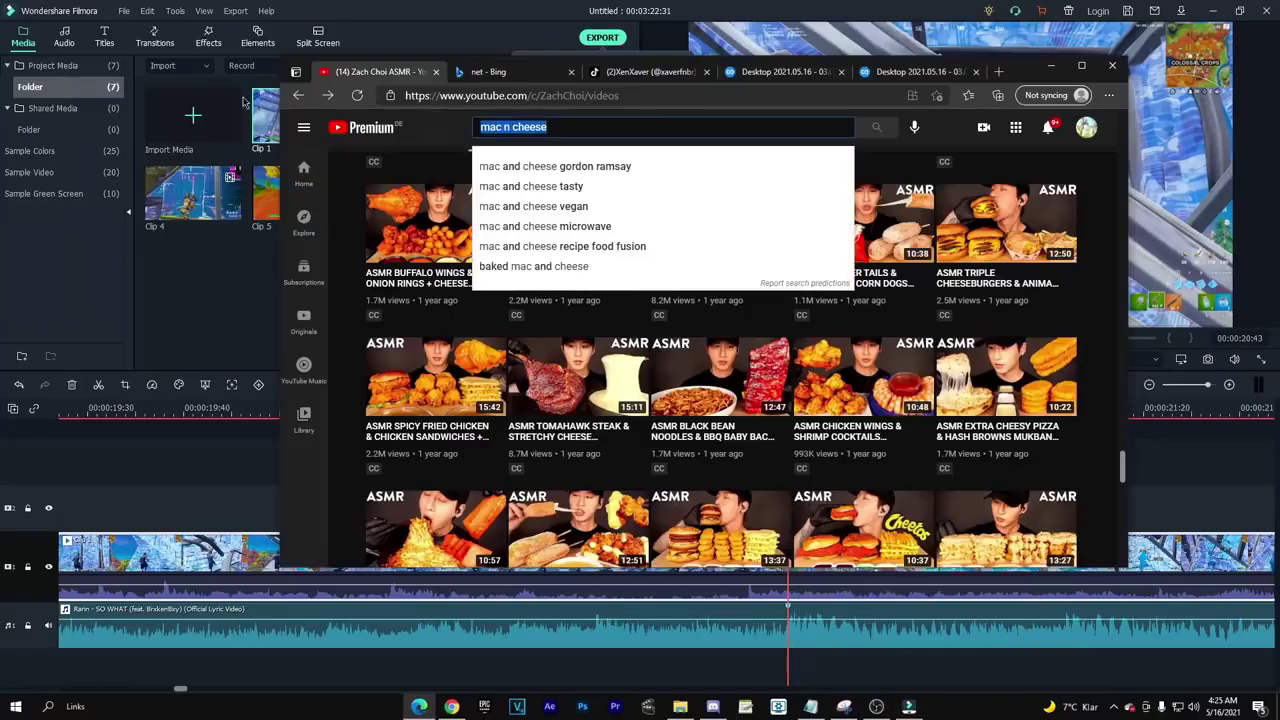
type("how to e")
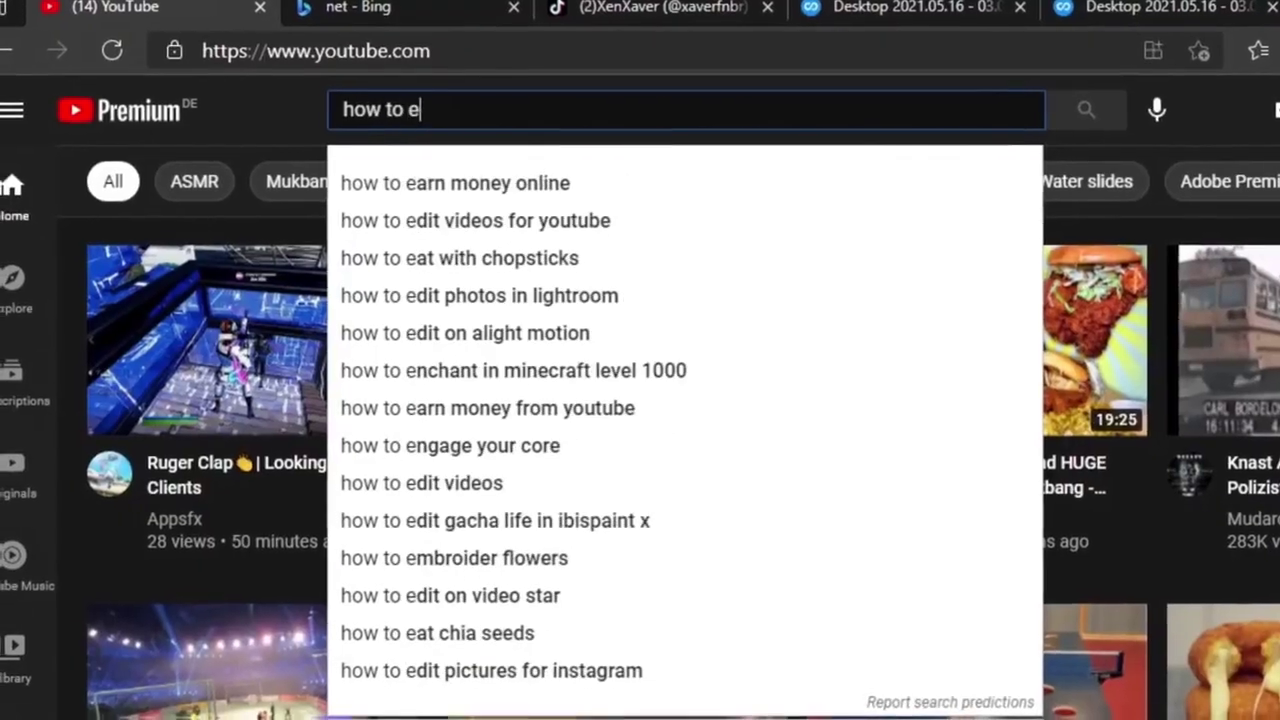
type("dit in filmora ")
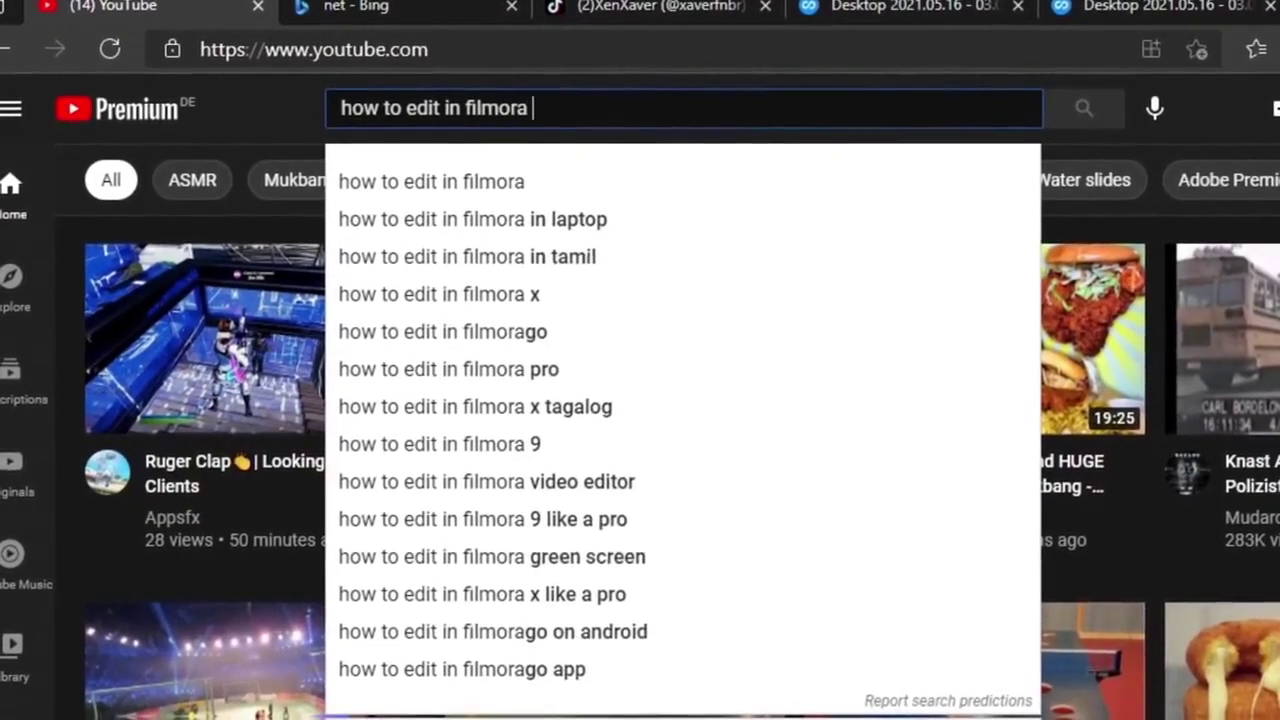
type("fortnite mont")
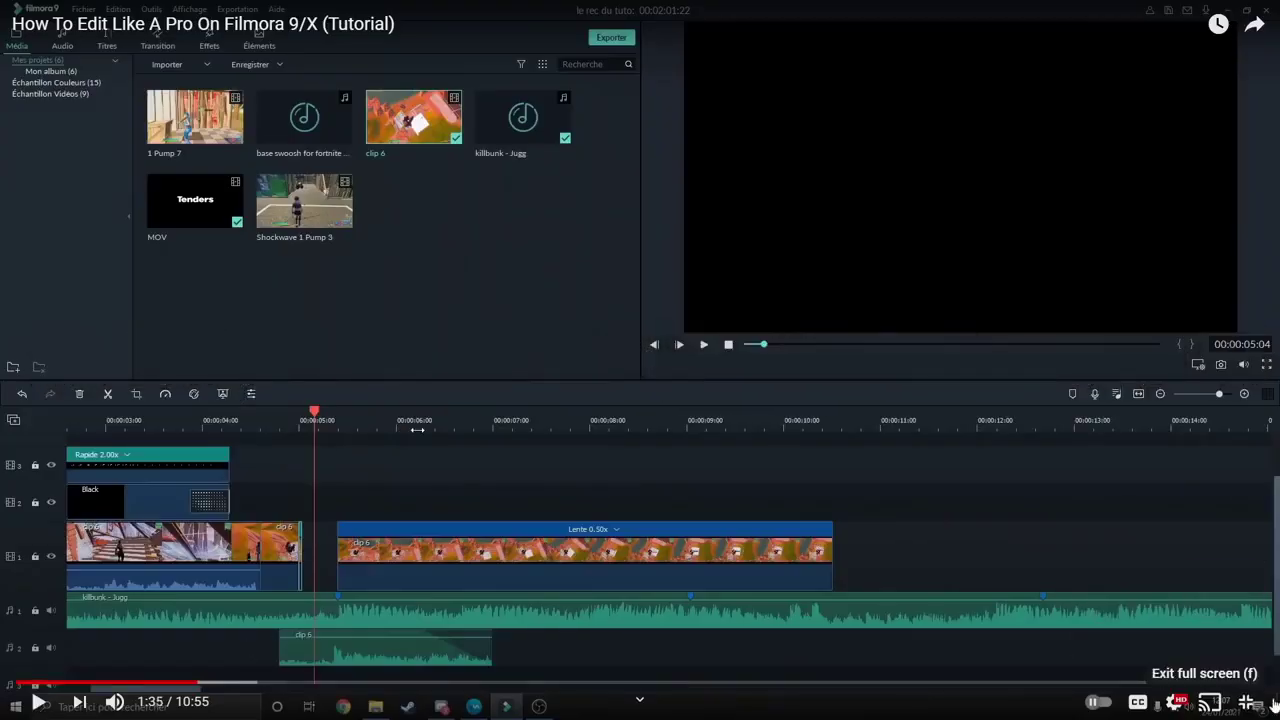
left_click(1270, 704)
Split Clip 1 at the playhead, save as VE Project 1, and slow the second part
left_click(1051, 66)
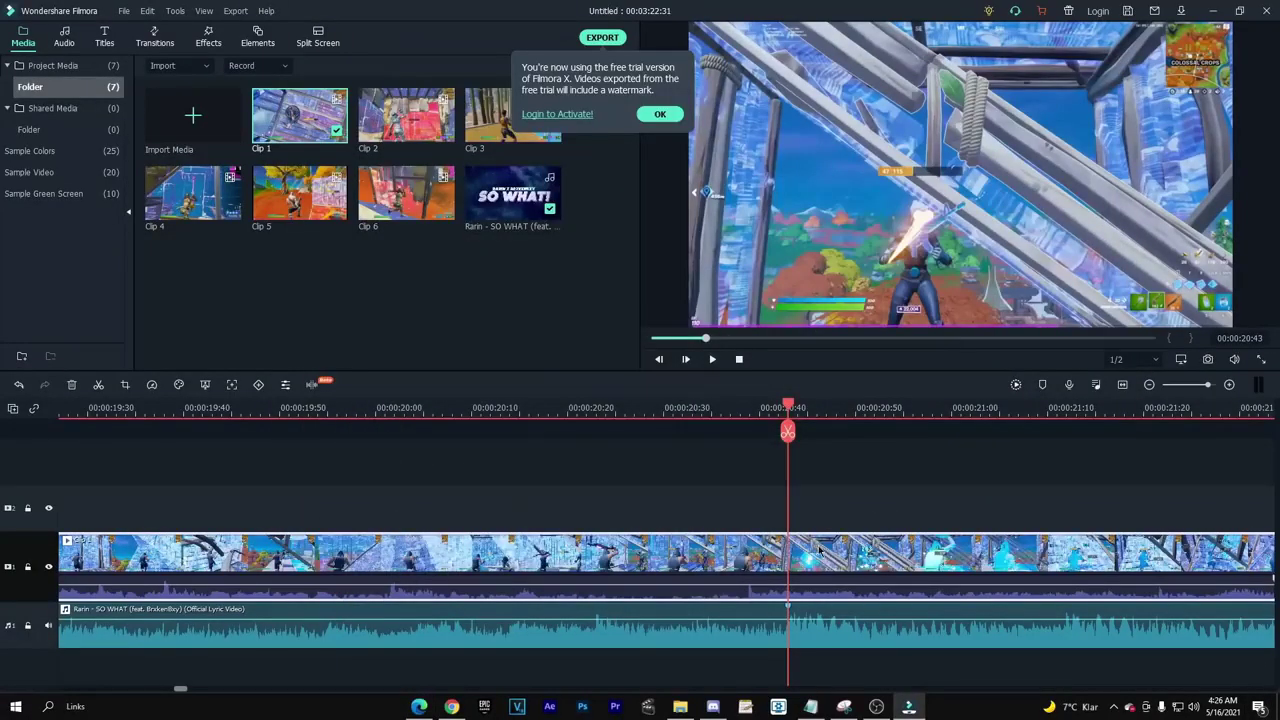
key("ctrl+b")
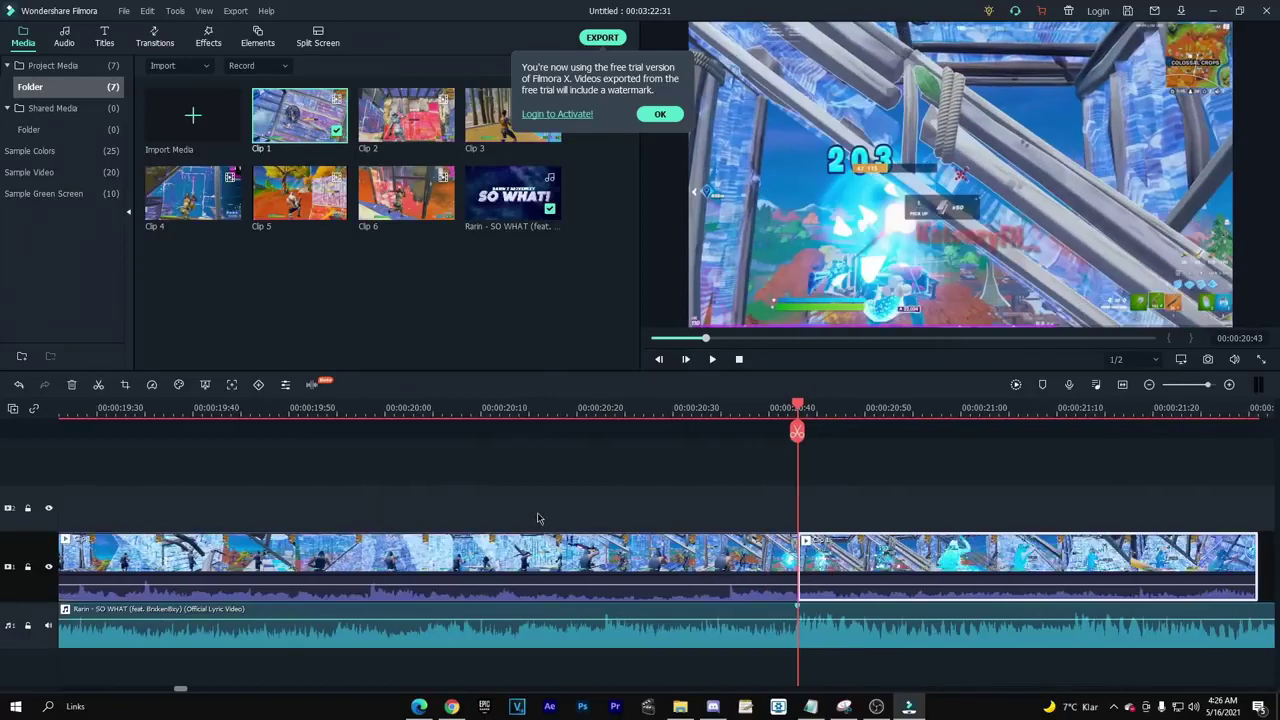
key("ctrl+s")
key("Return")
right_click(834, 545)
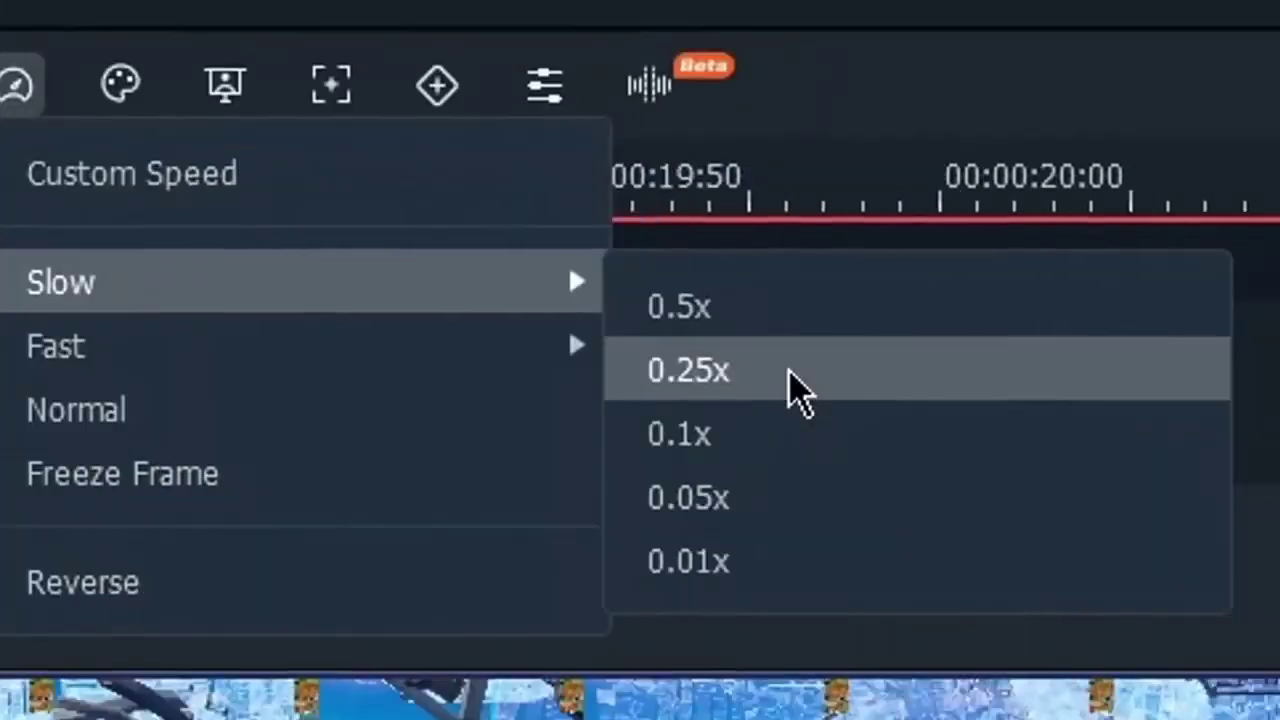
left_click(790, 372)
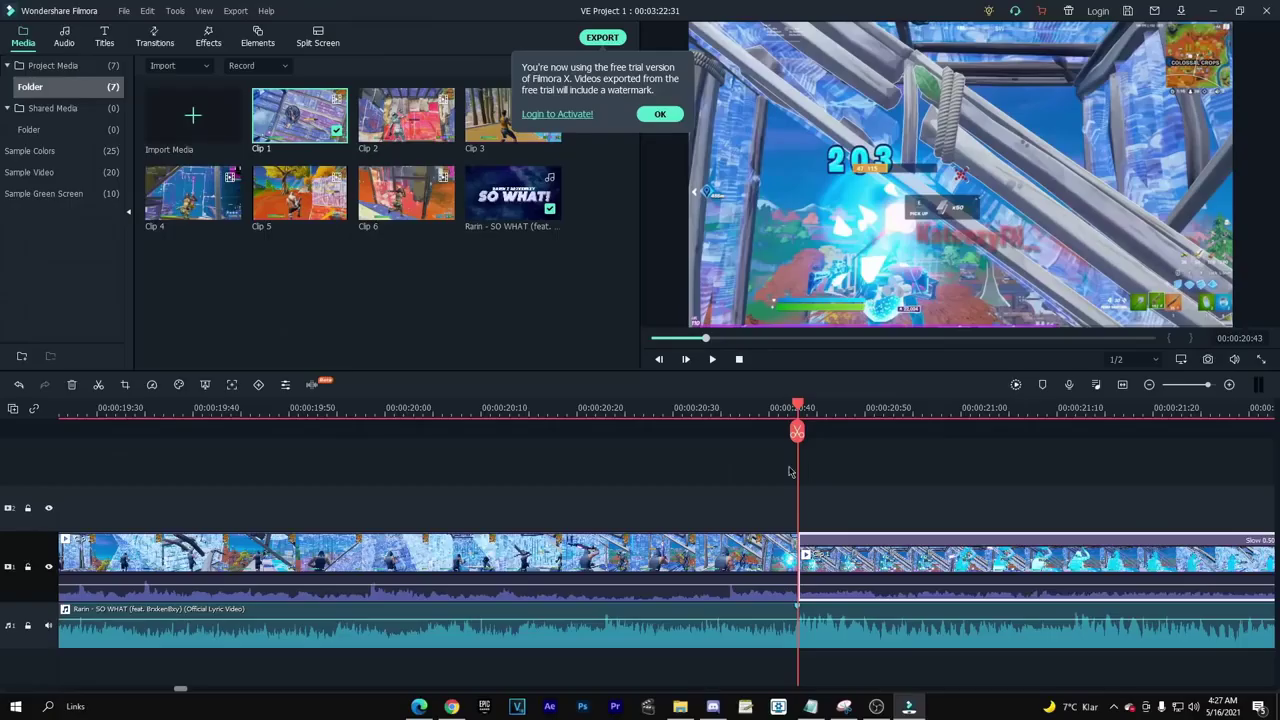
Play back the split Clip 1 and scrub through its slowed 0.50x part
scroll(820, 412, "down", 3)
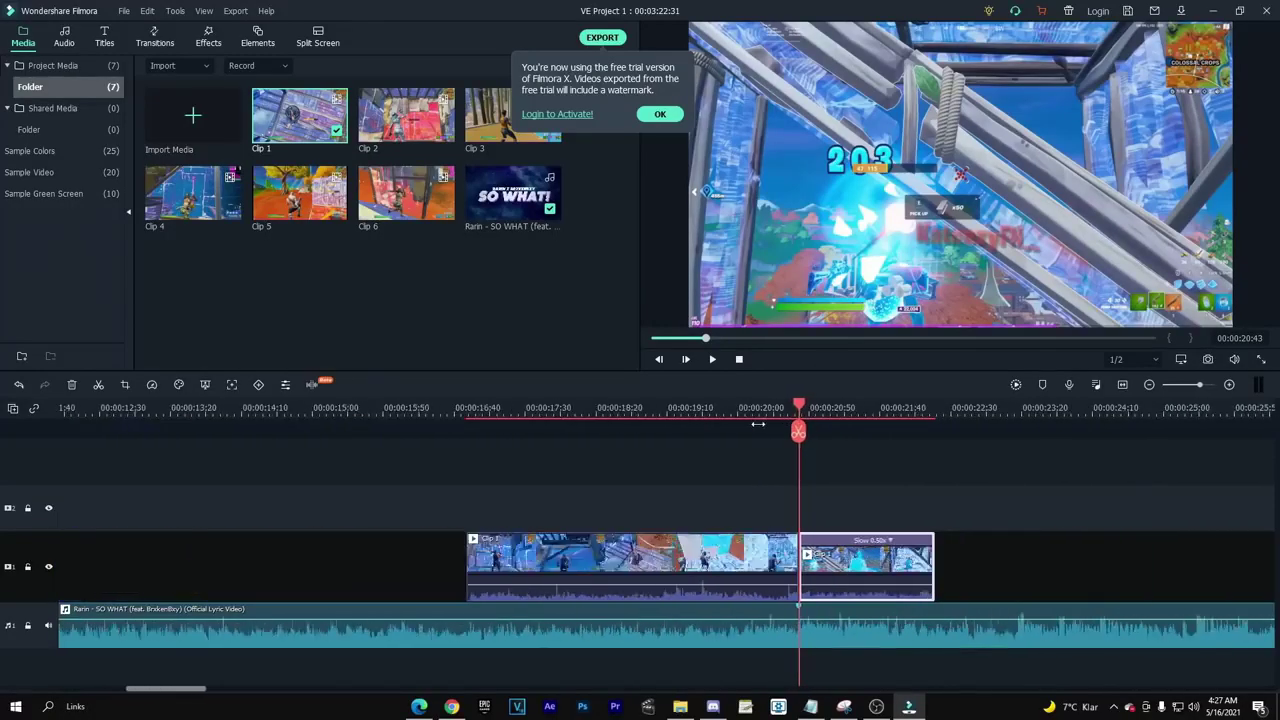
scroll(790, 415, "down", 2)
scroll(785, 412, "up", 3)
left_click(650, 410)
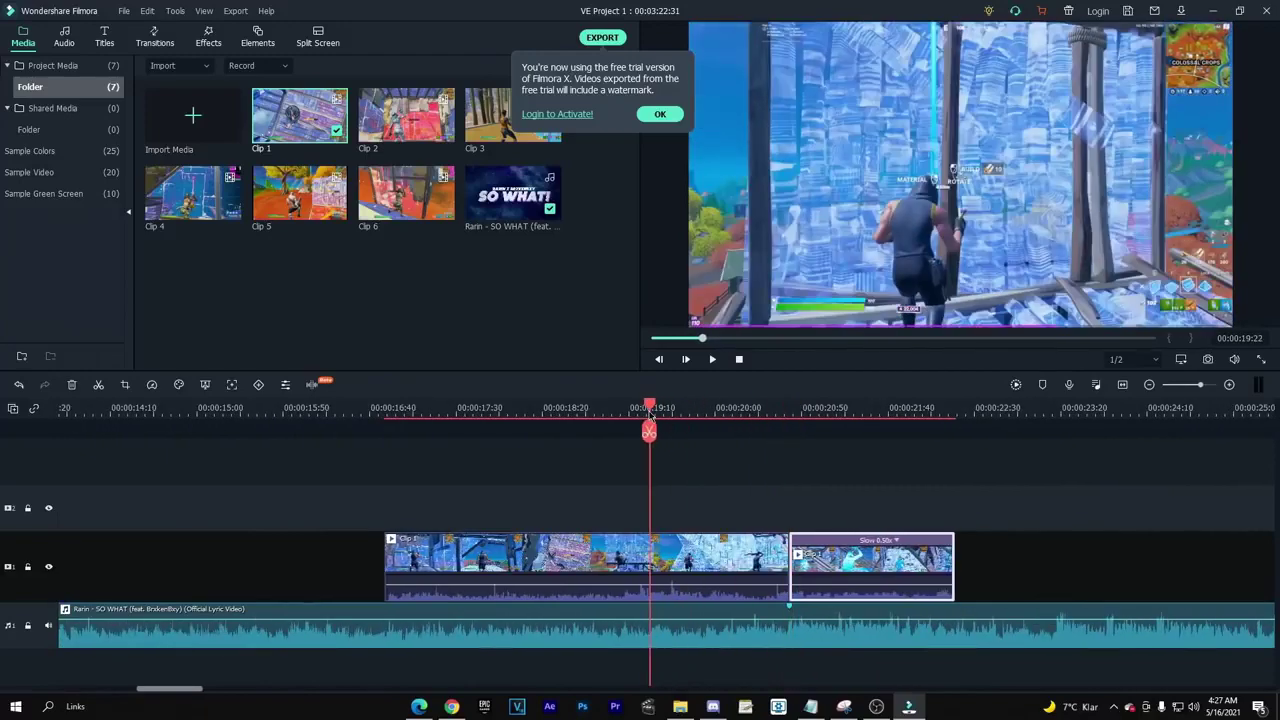
key("space")
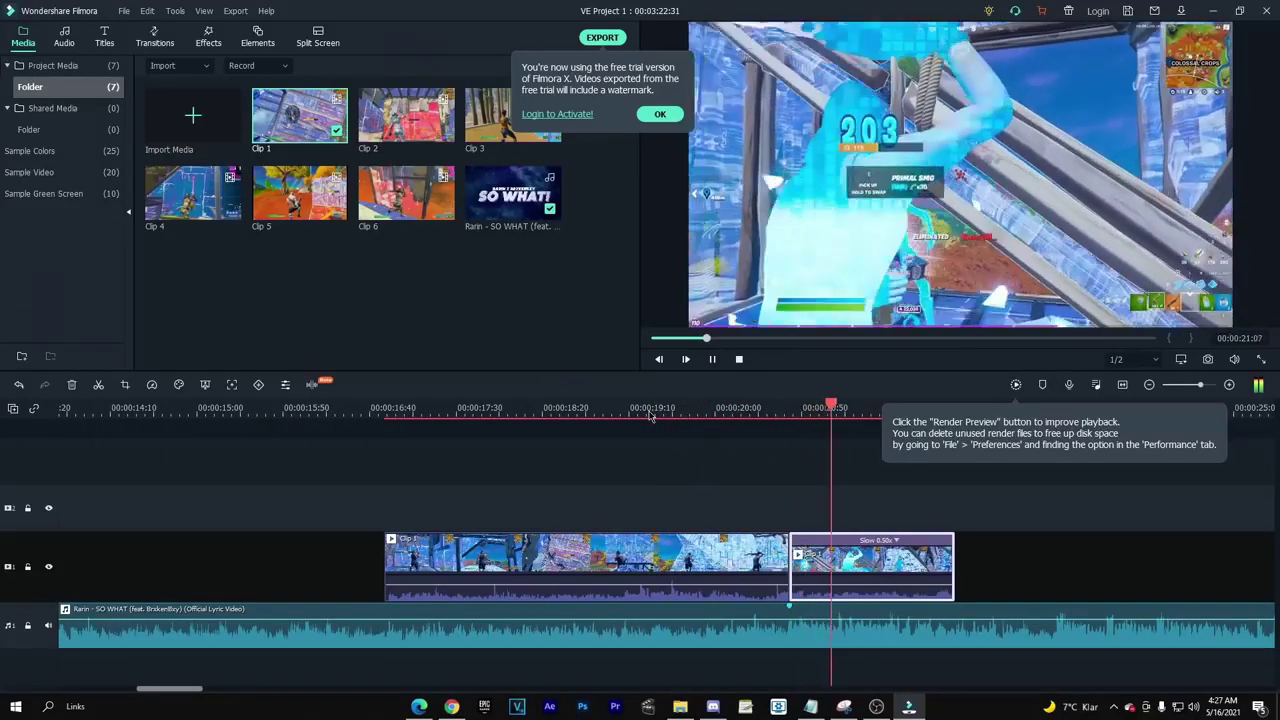
mouse_move(871, 406)
left_mouse_down()
mouse_move(785, 410)
mouse_move(882, 406)
mouse_move(790, 406)
left_mouse_up()
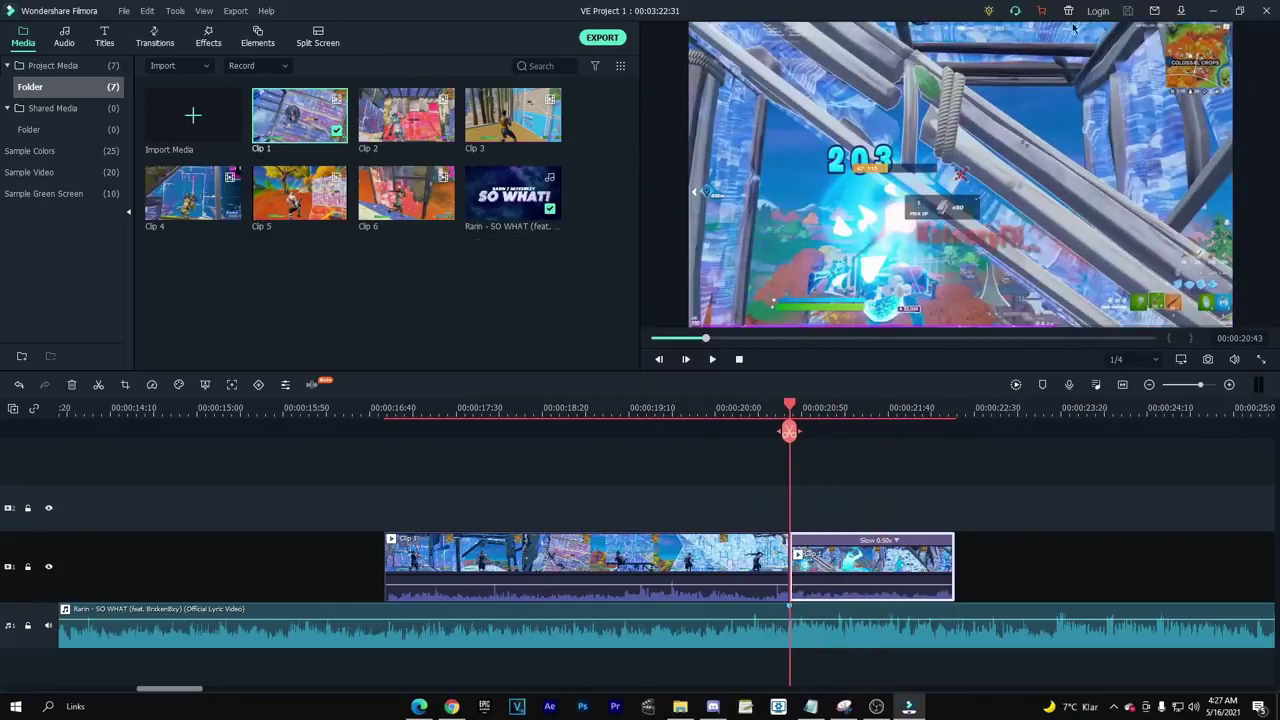
Trim the slowed part after about 21 seconds and scrub back to check it
left_click(124, 10)
mouse_move(846, 407)
left_mouse_down()
mouse_move(860, 410)
mouse_move(857, 432)
left_mouse_up()
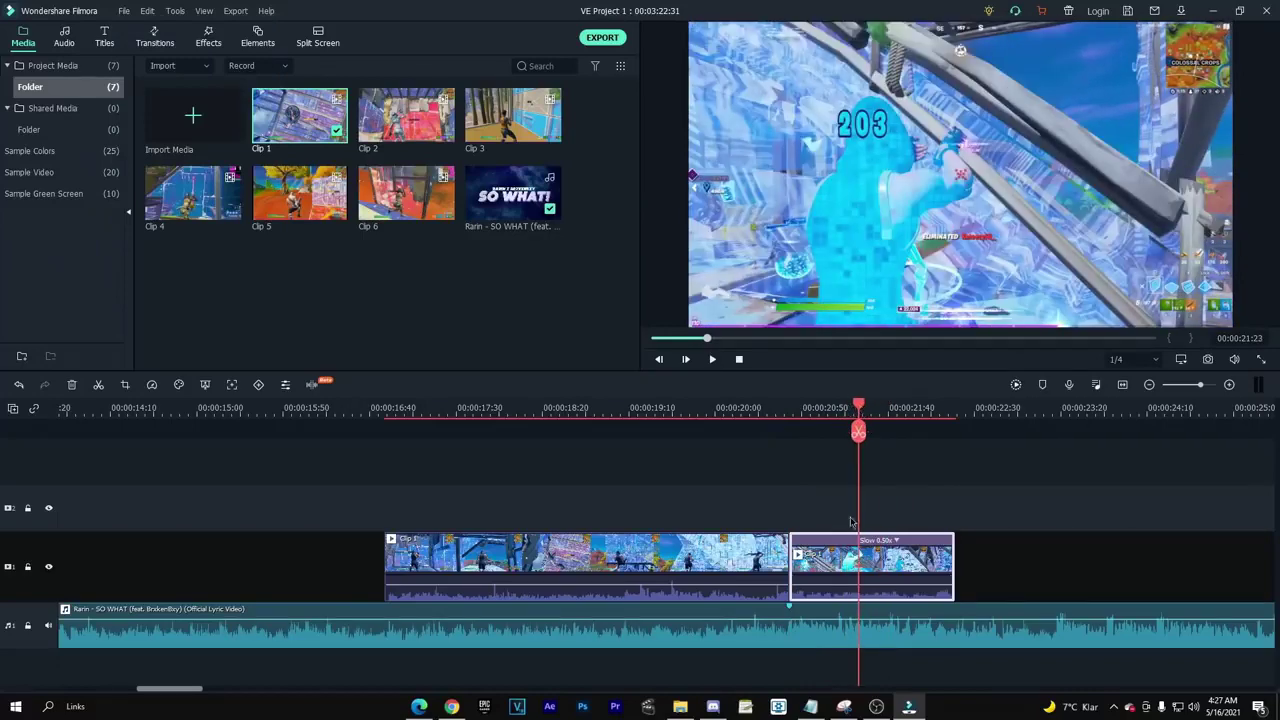
key("Delete")
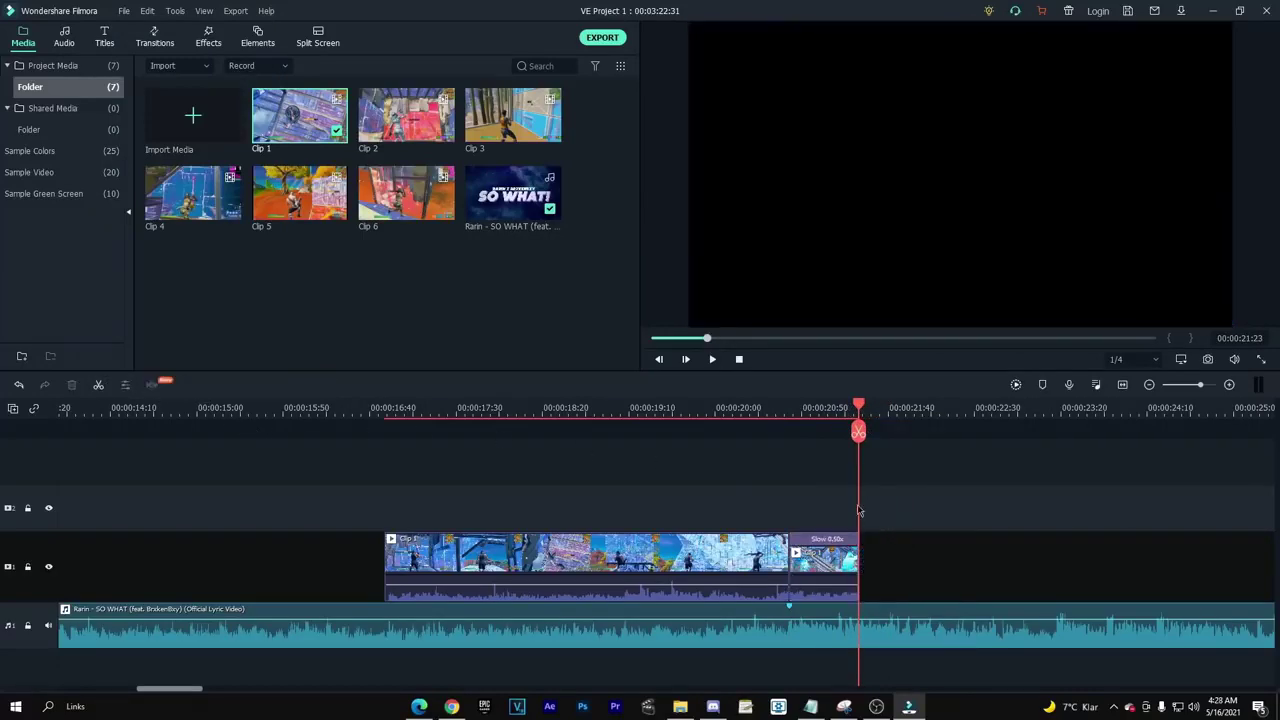
left_click(738, 418)
left_click_drag(740, 421, 817, 430)
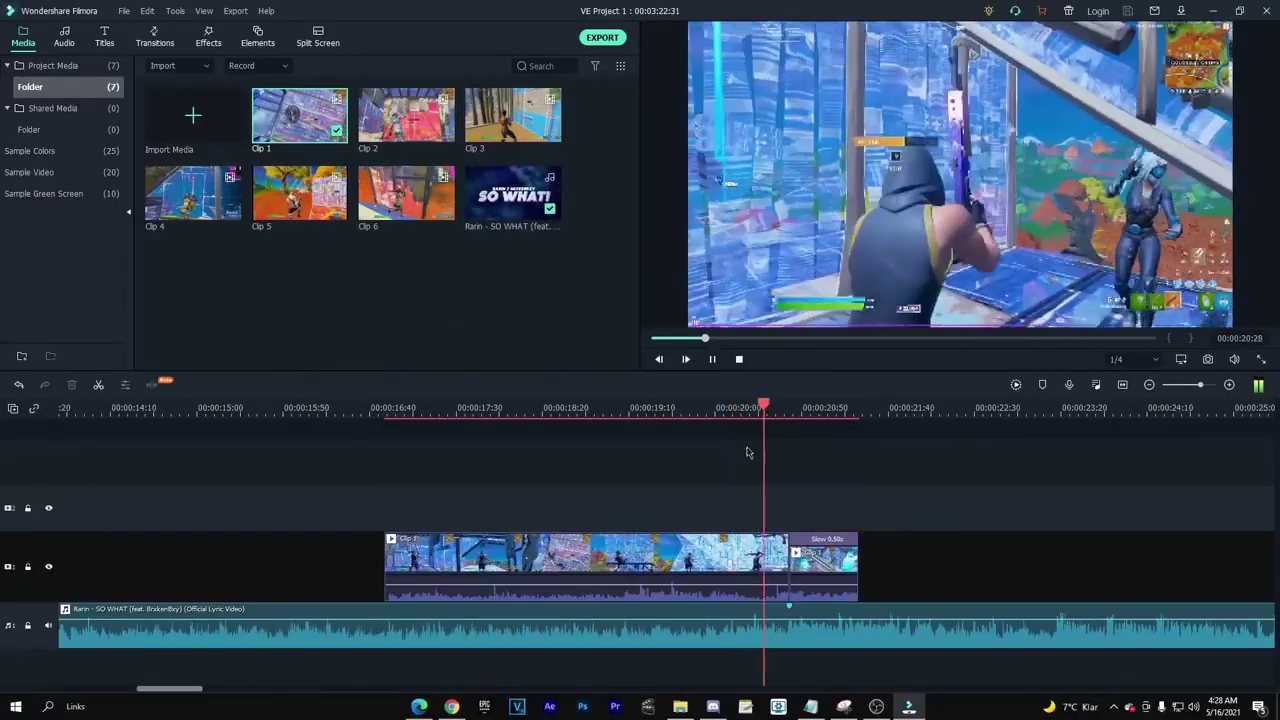
left_click(823, 565)
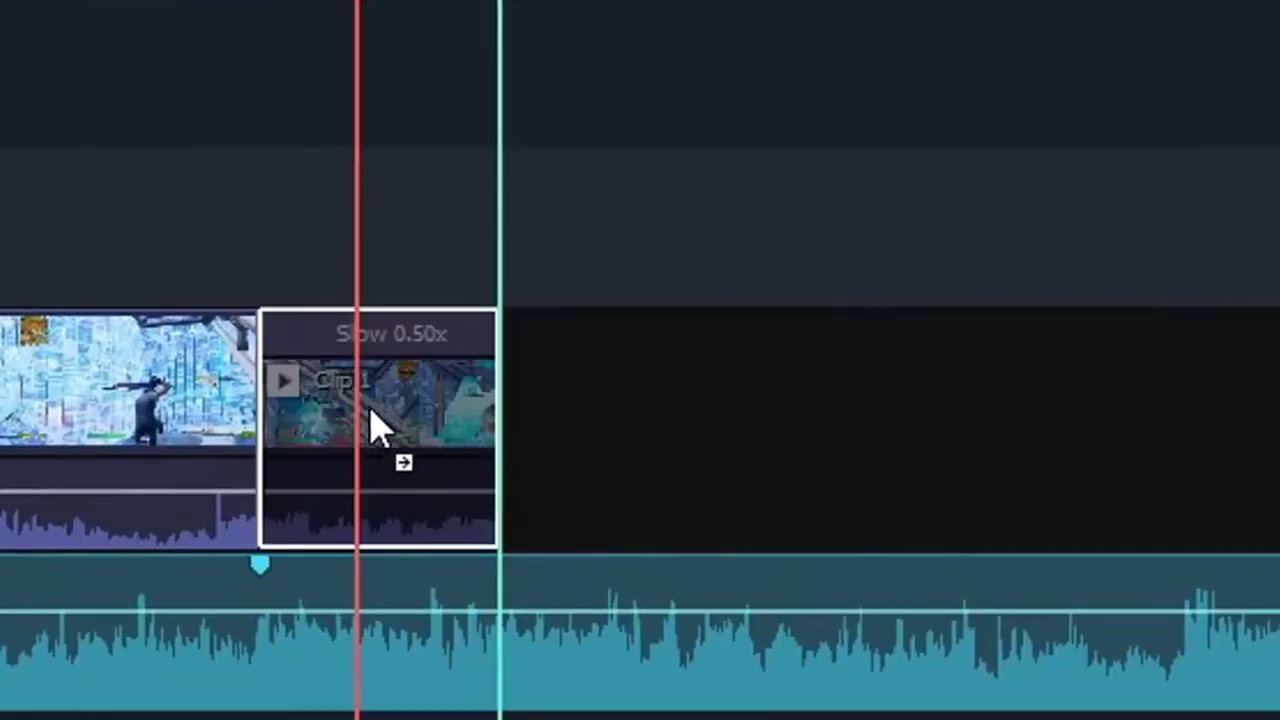
Add the Chaos 1 shake effect and replay the lead-in to the slowed clip
left_click_drag(592, 278, 812, 560)
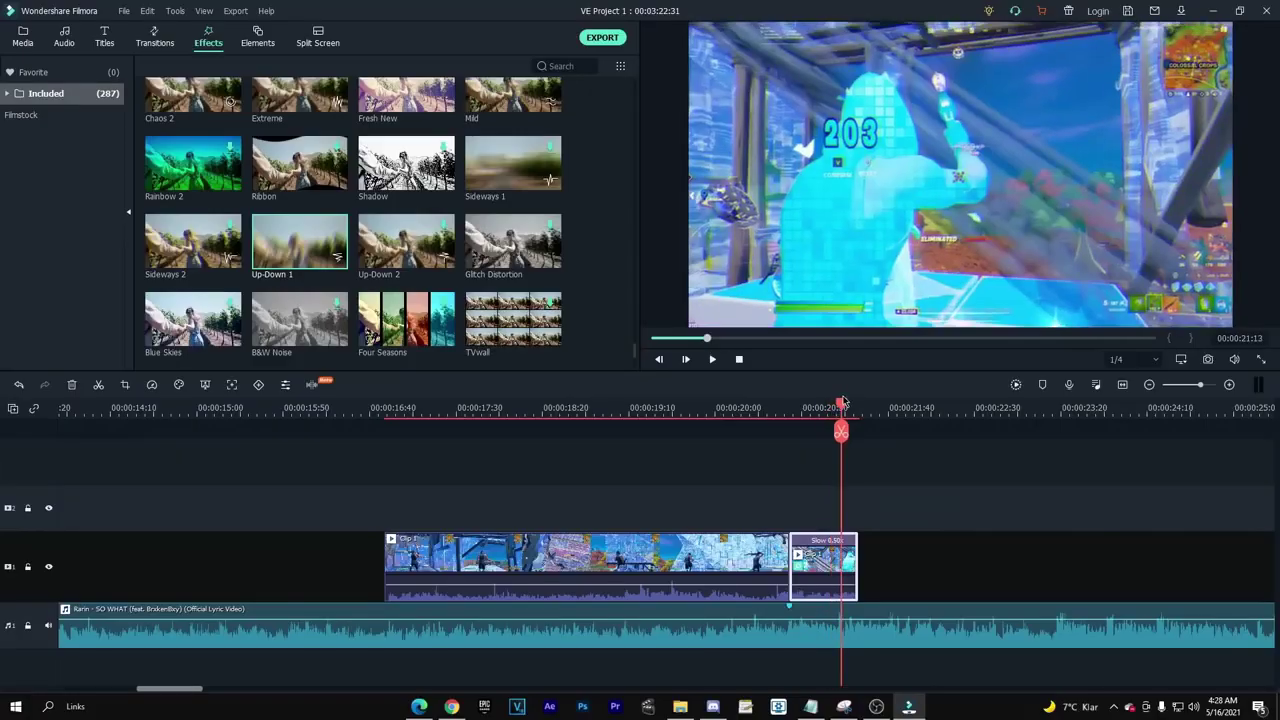
left_click_drag(840, 402, 737, 397)
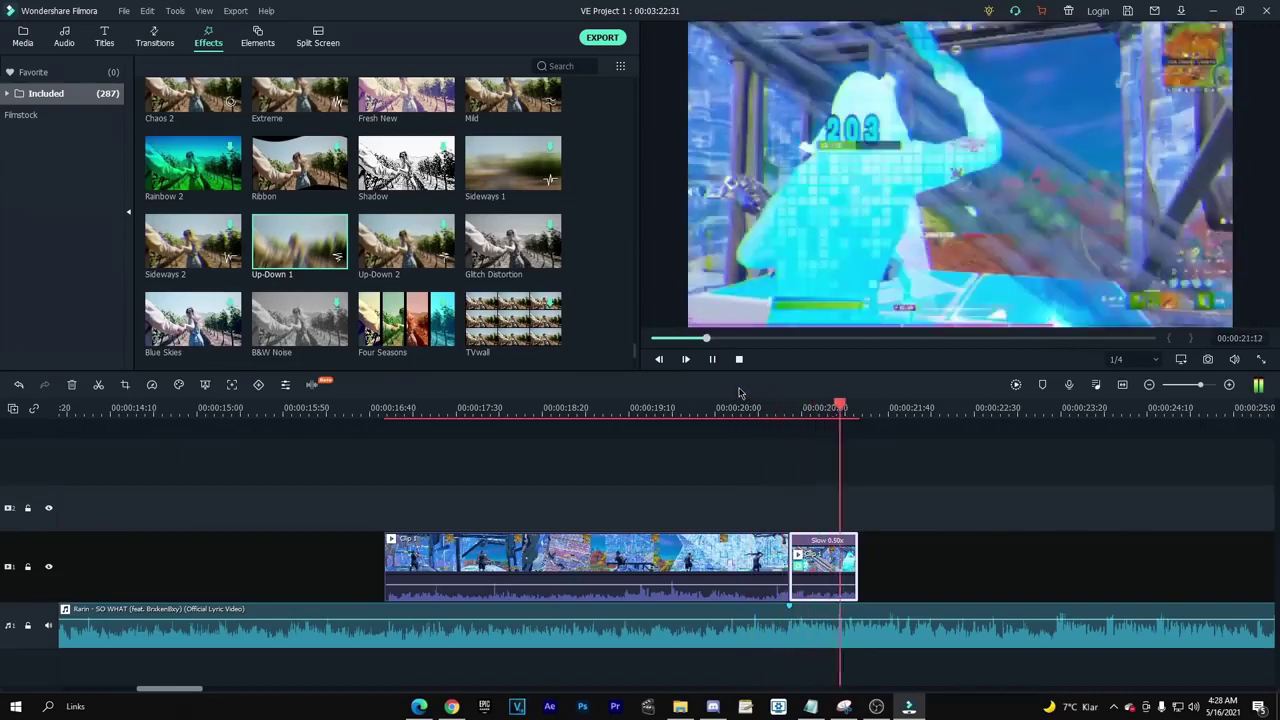
left_click(800, 509)
Select the Slow 0.50x clip and play back its slowed section
right_click(812, 511)
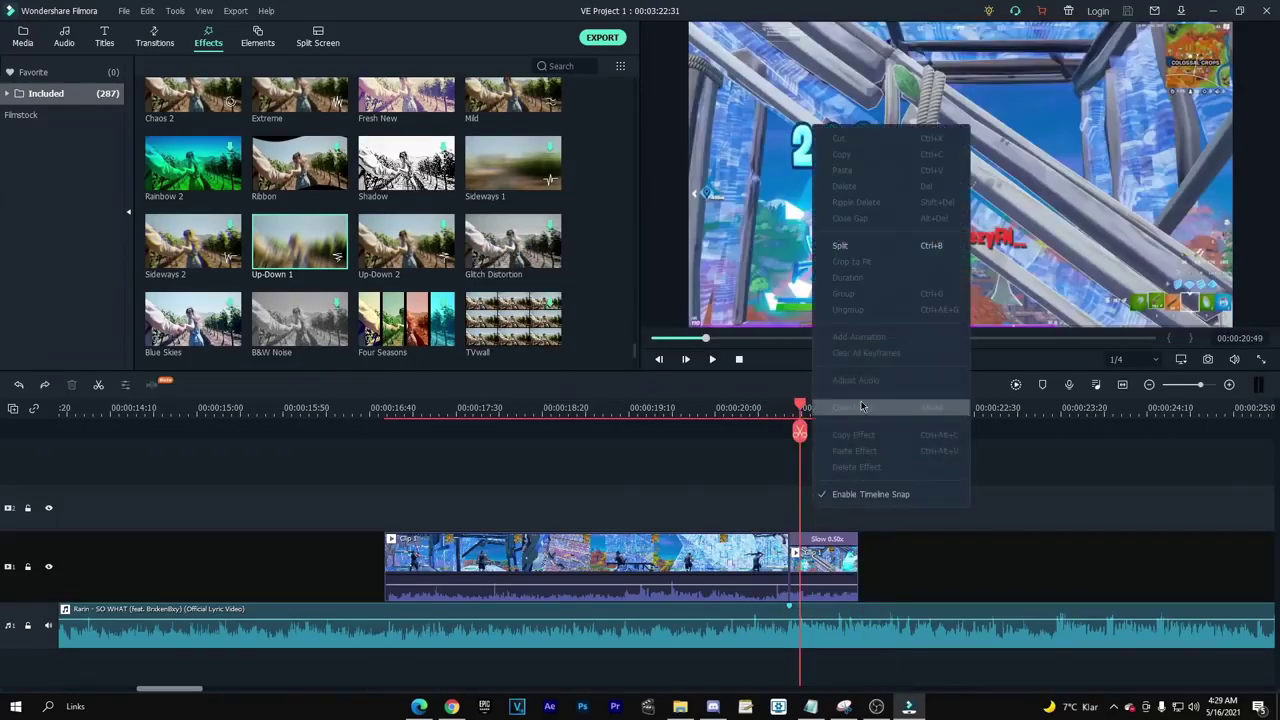
left_click(822, 567)
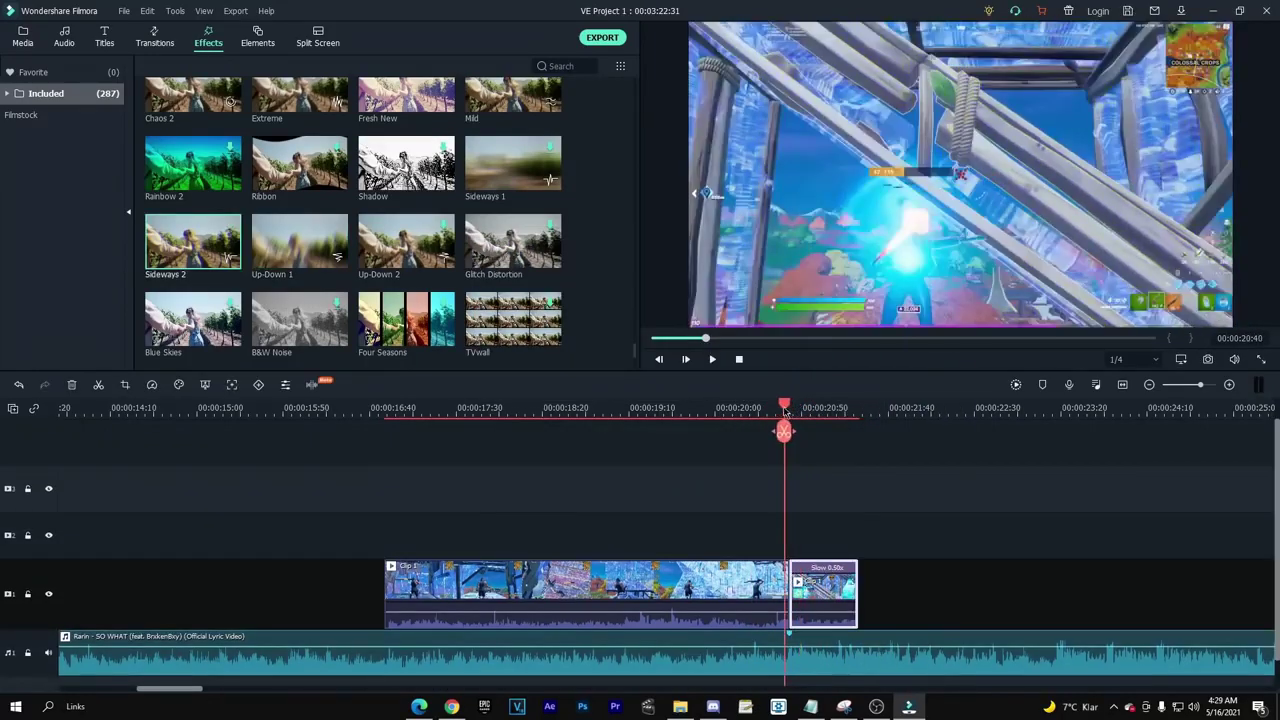
left_click_drag(800, 406, 785, 406)
key("space")
key("space")
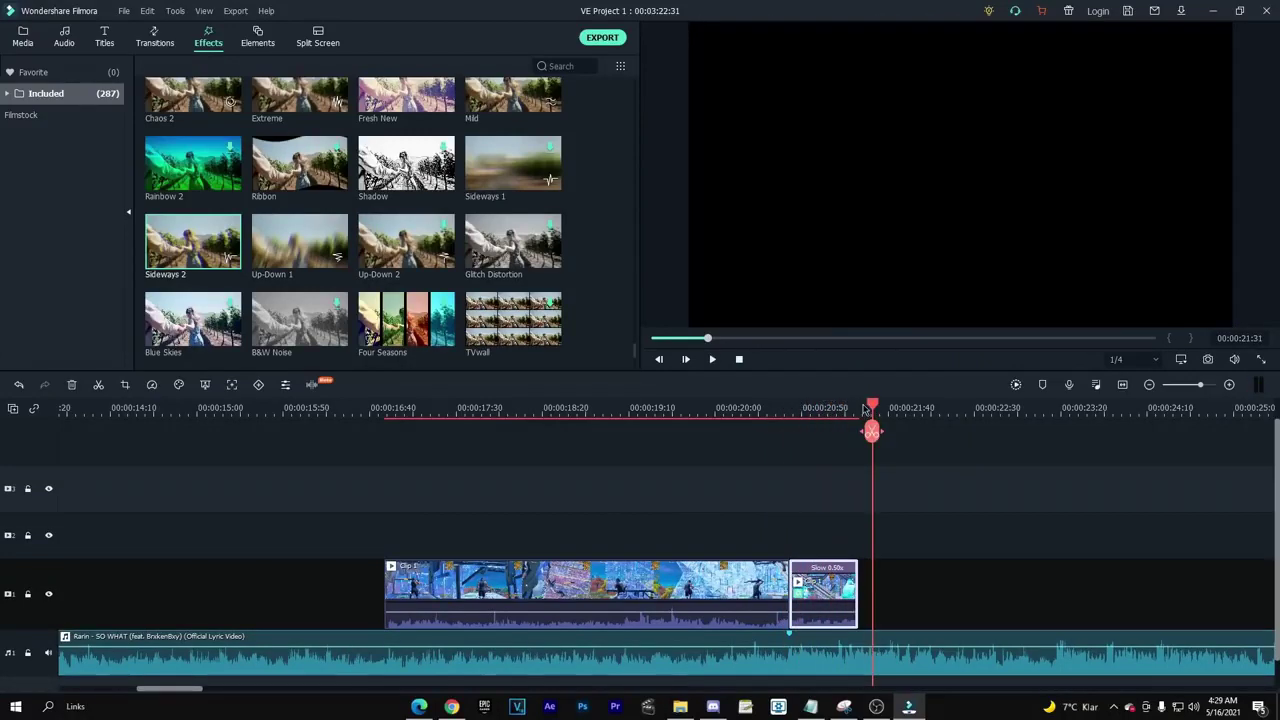
left_click_drag(851, 407, 801, 414)
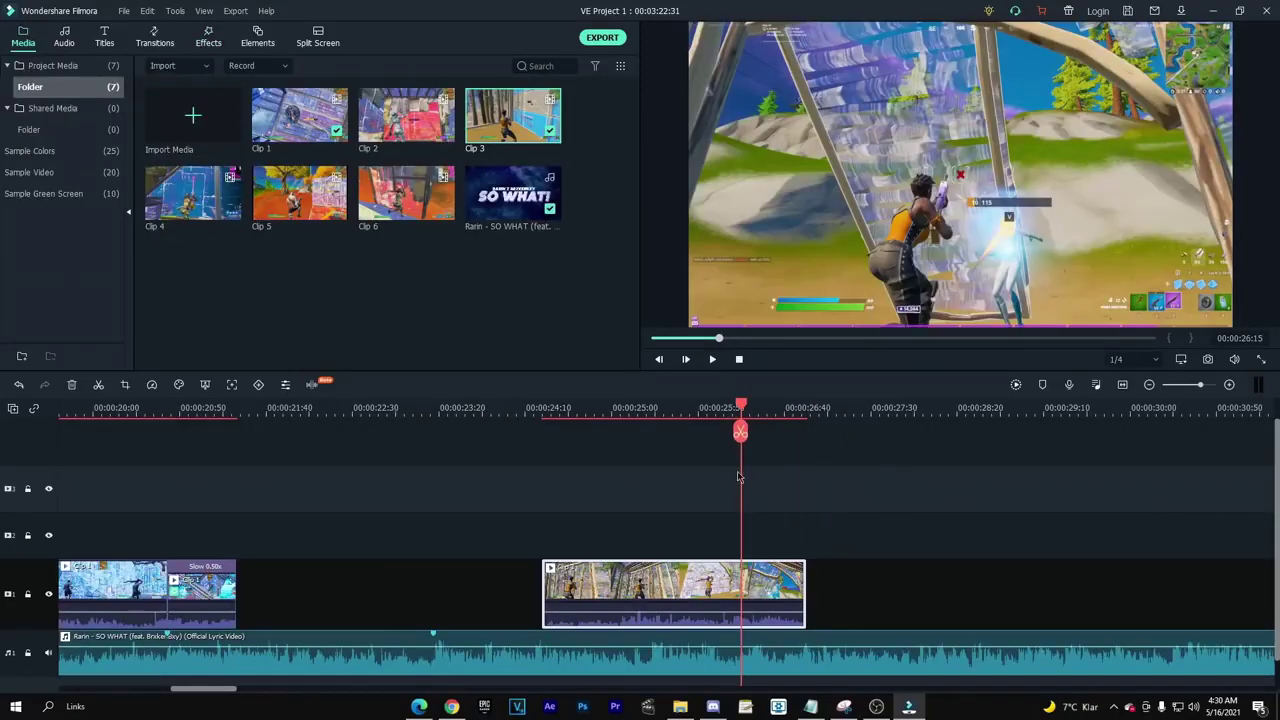
Split the next gameplay clip into a short piece and butt it against the slowed clip
right_click(741, 578)
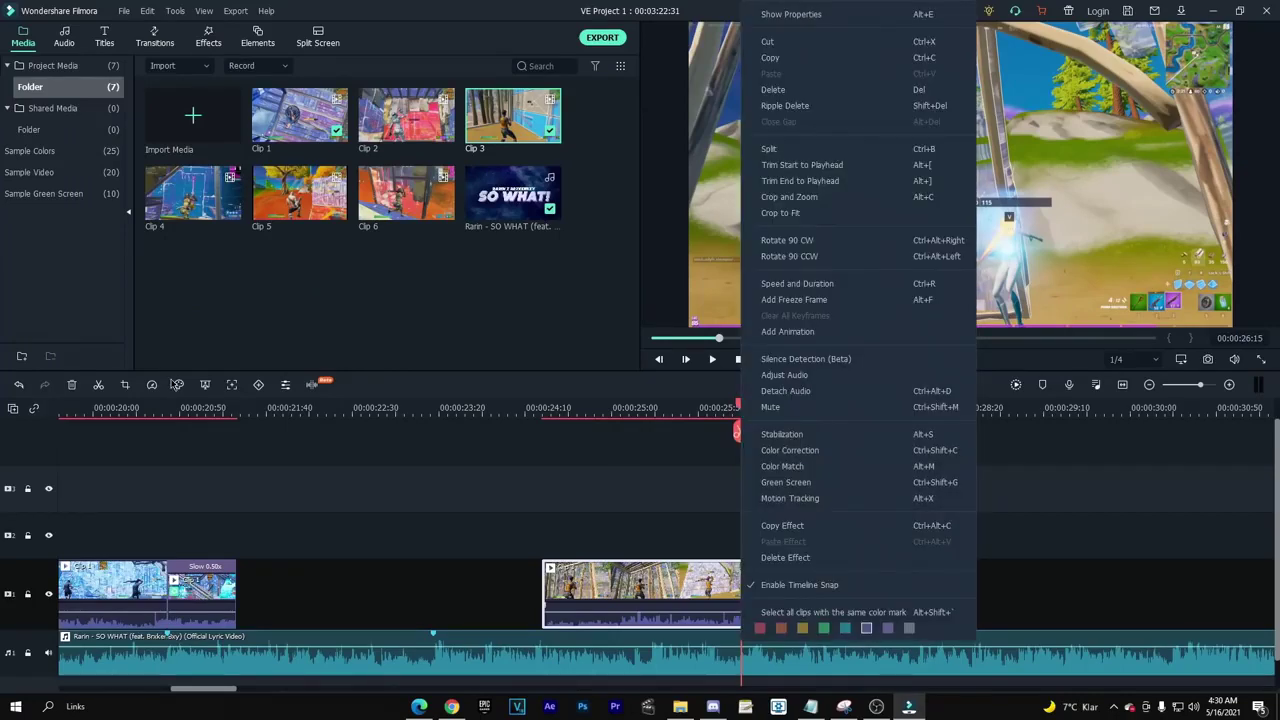
left_click(99, 385)
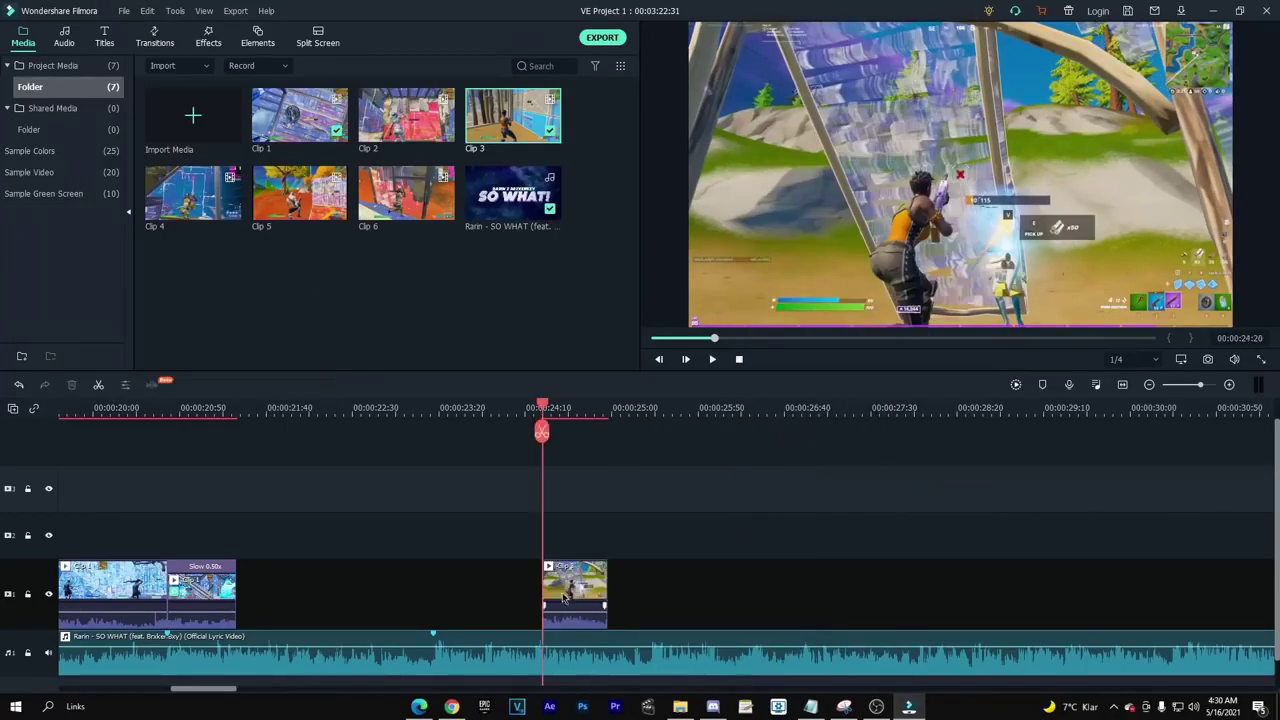
left_click(535, 406)
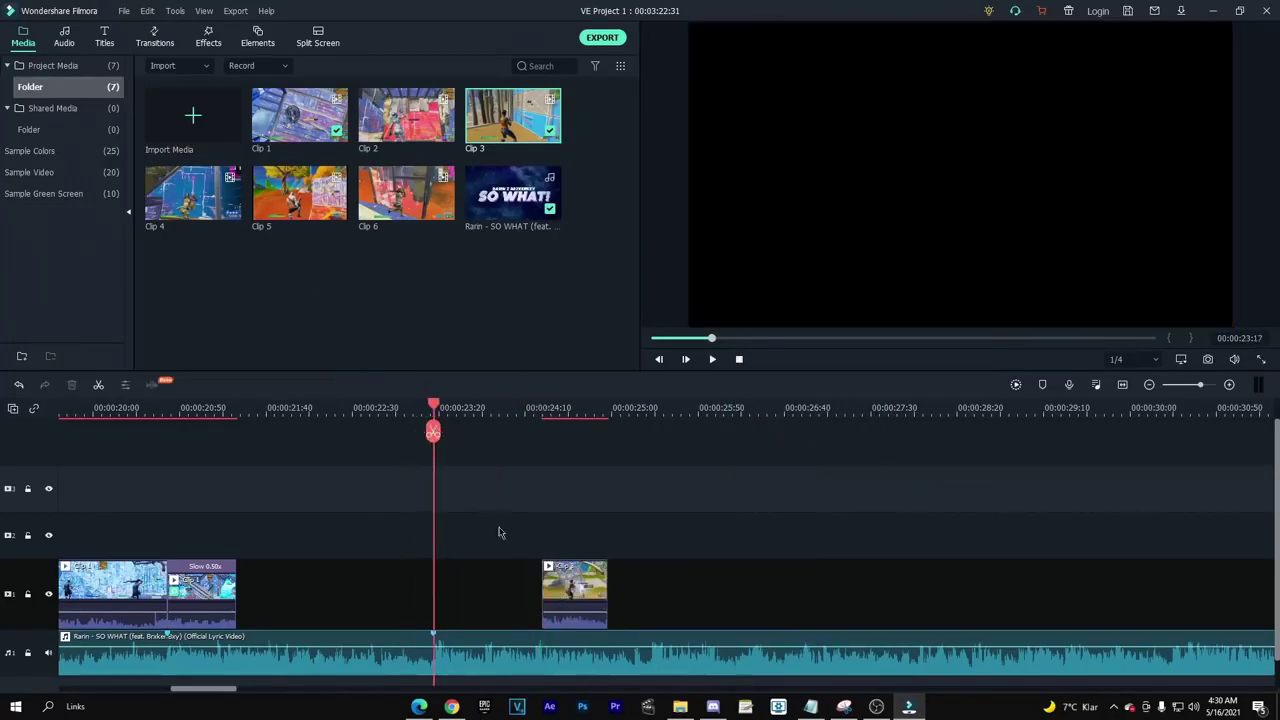
left_click_drag(548, 594, 401, 613)
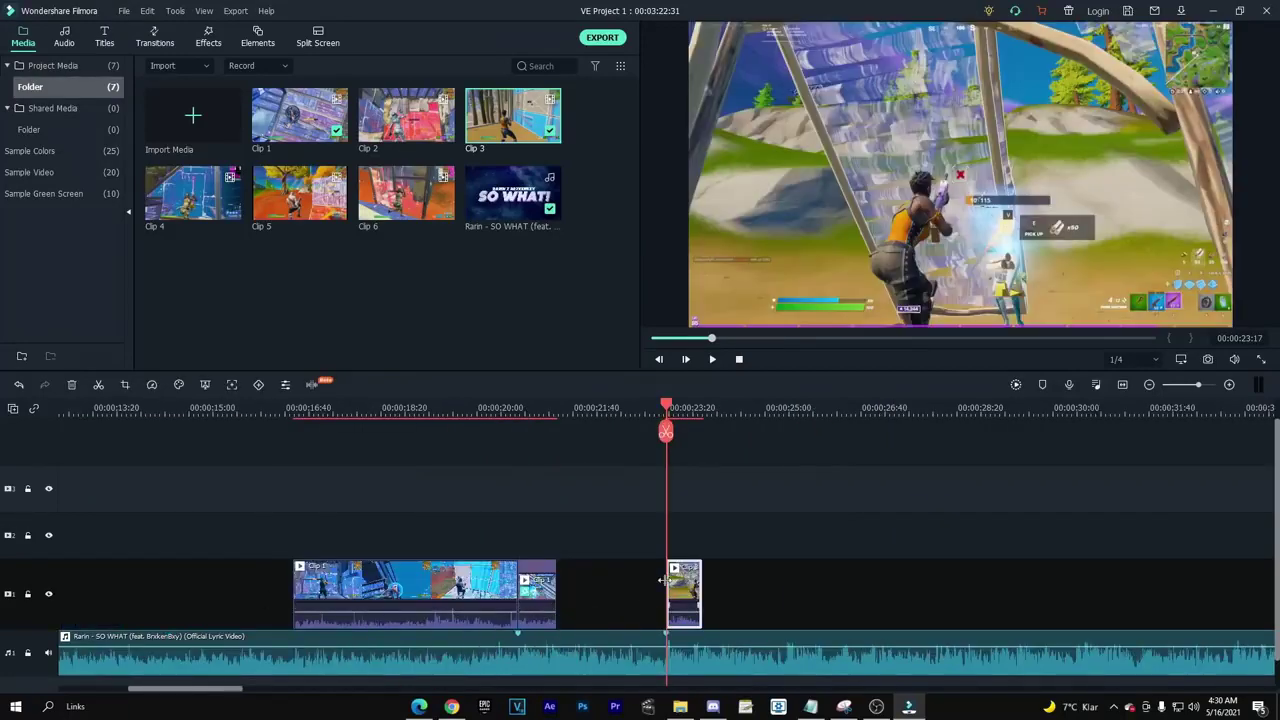
left_click_drag(662, 580, 606, 583)
left_click_drag(692, 597, 744, 597)
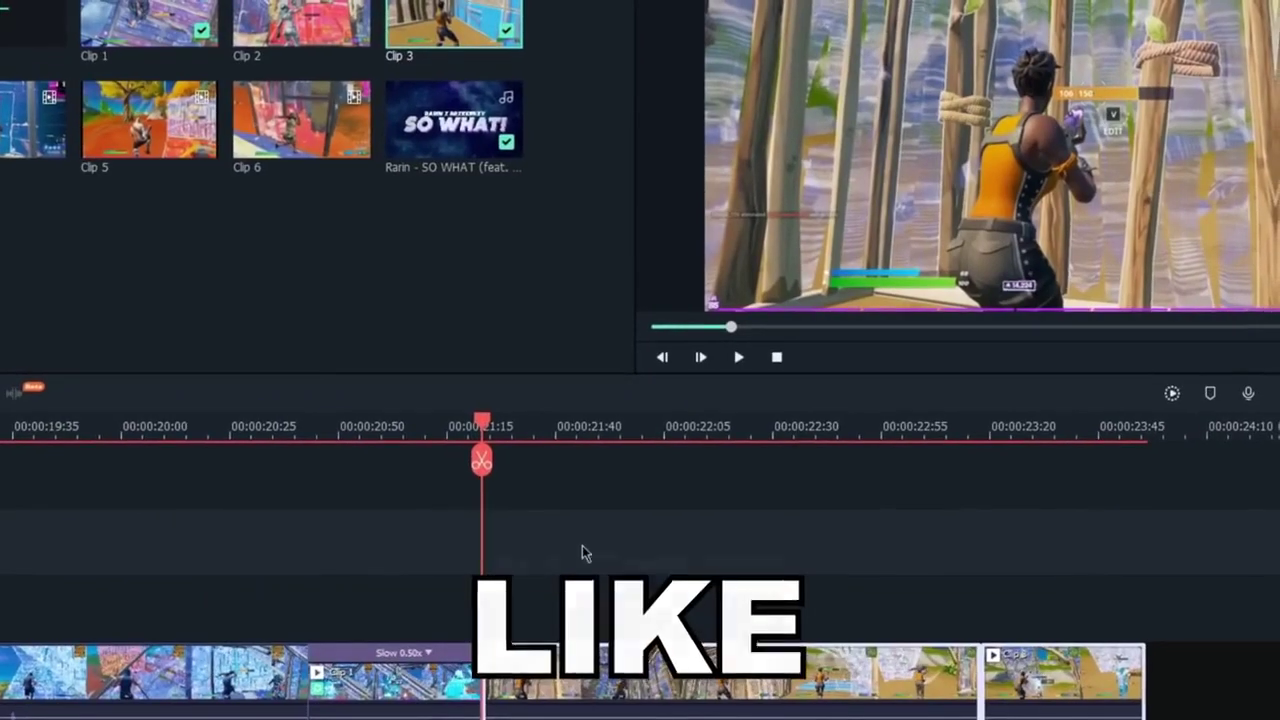
Preview the sequence, then set the last clip's speed to 0.5x
key("space")
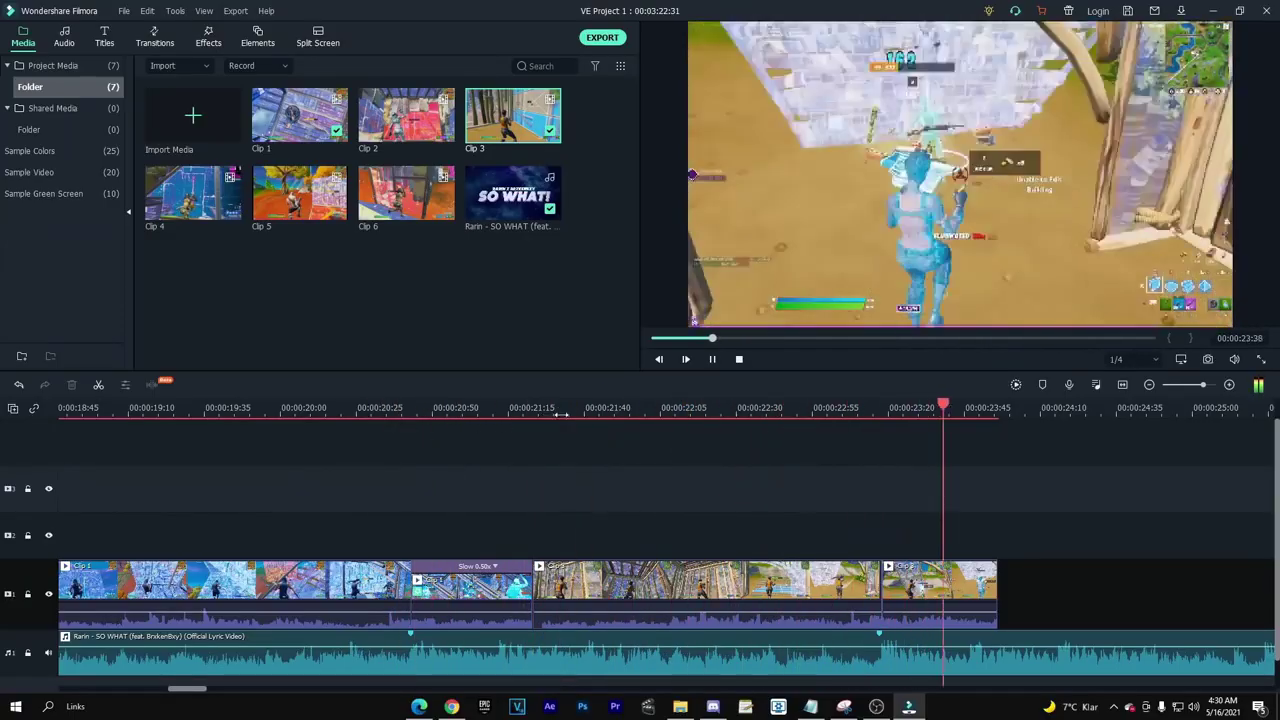
left_click(466, 590)
right_click(519, 582)
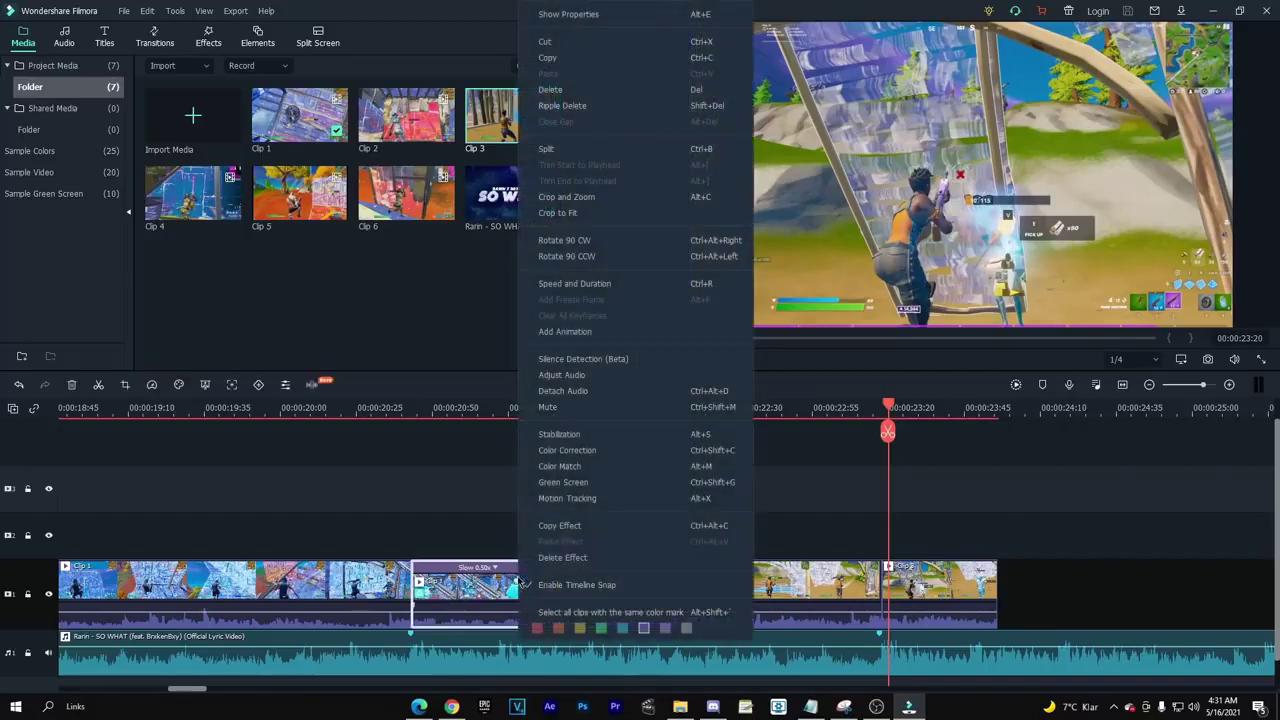
left_click(930, 585)
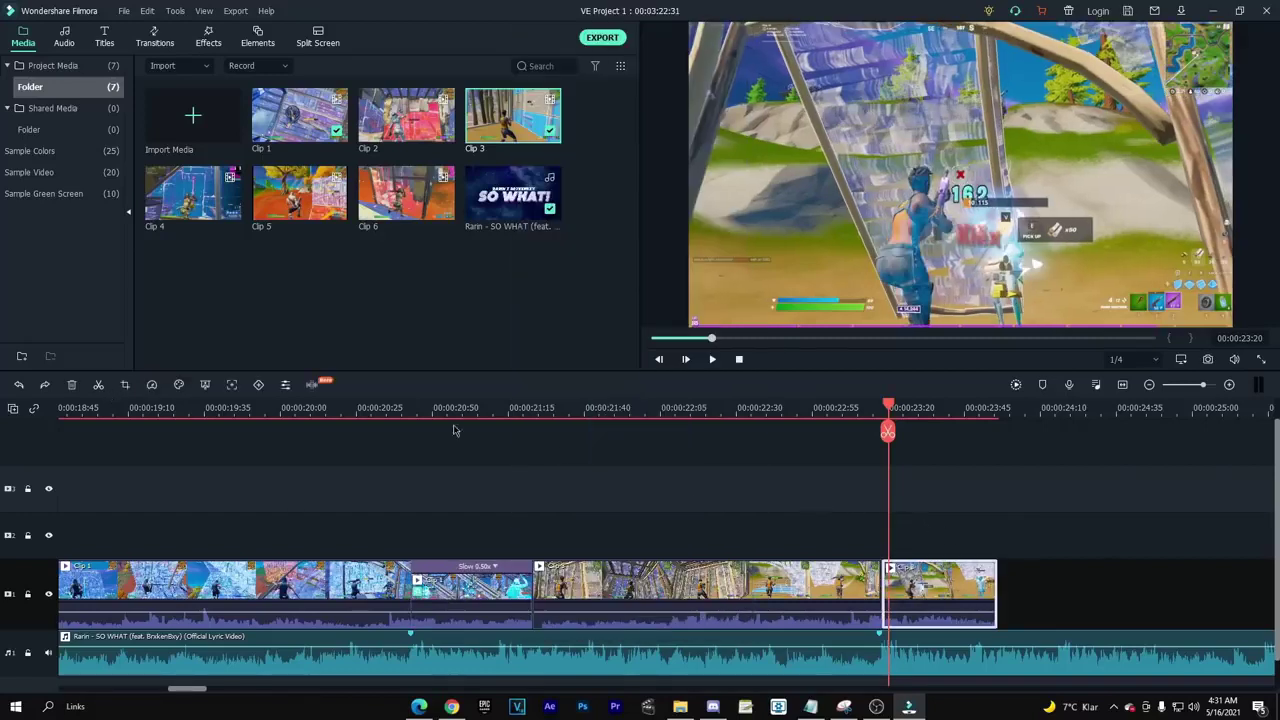
left_click(179, 384)
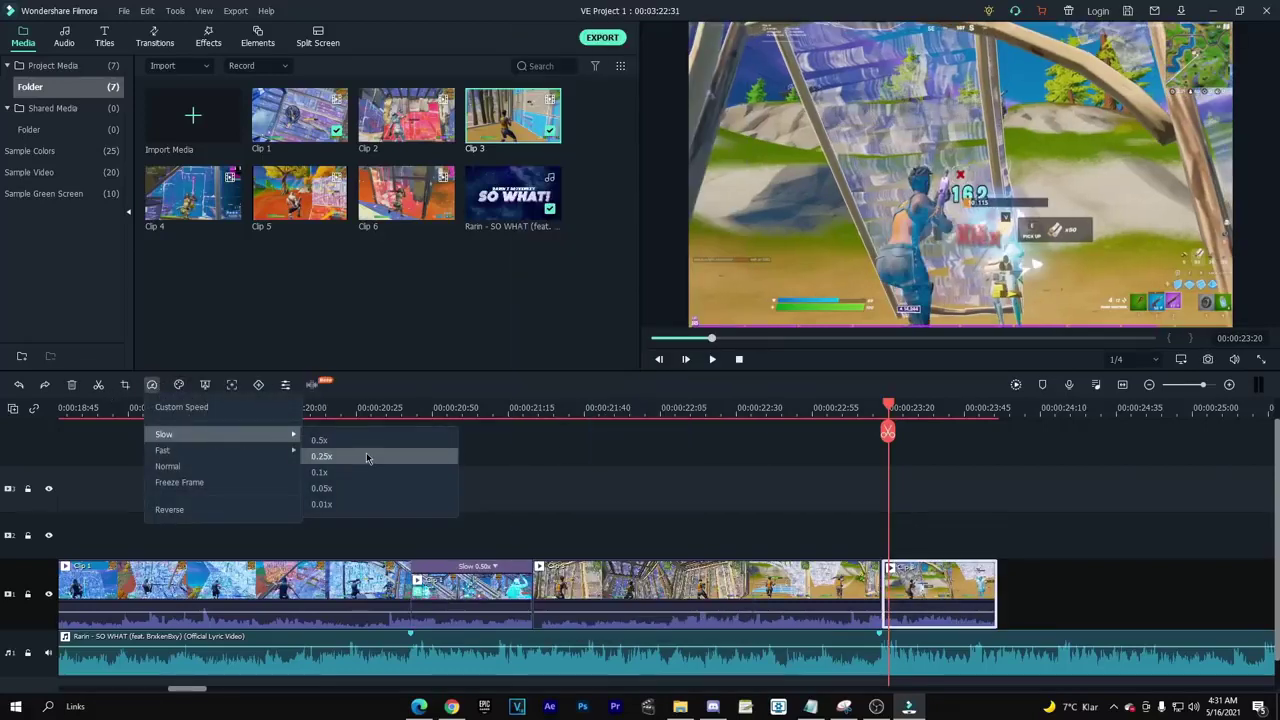
left_click(340, 452)
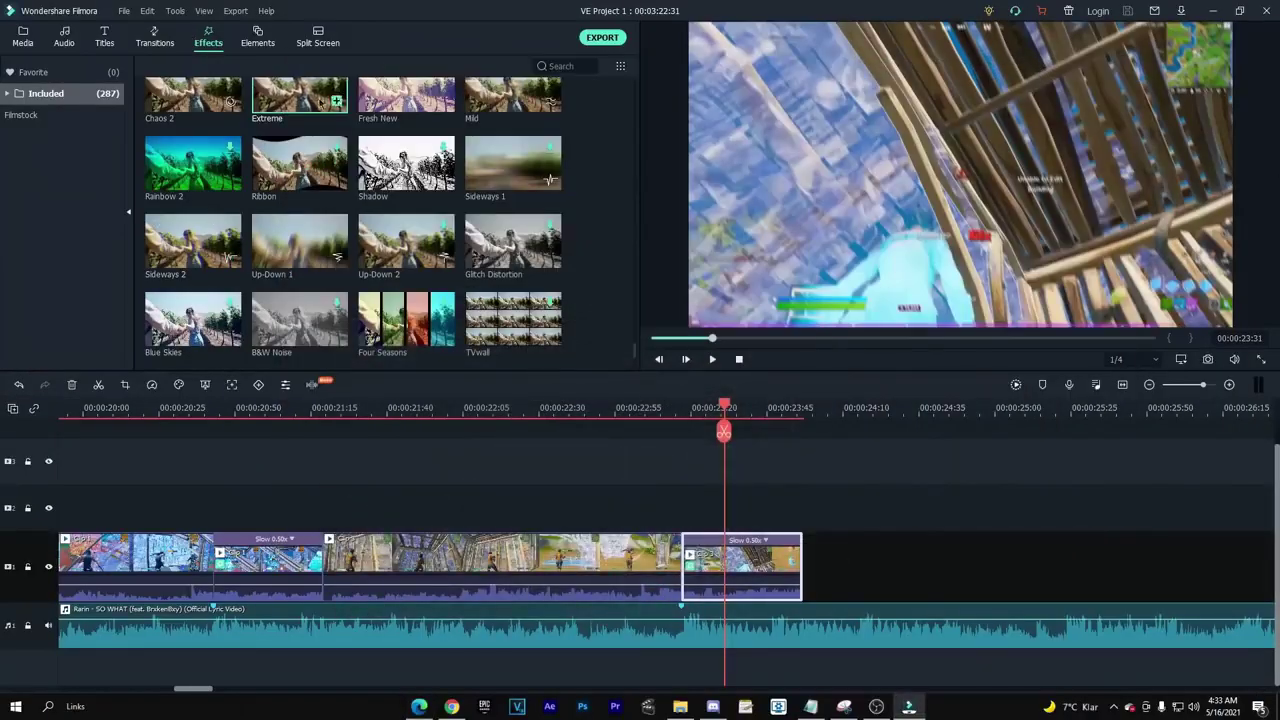
Place the Chaos 1 shake effect above the final slowed clip, nudged slightly later
left_click(155, 38)
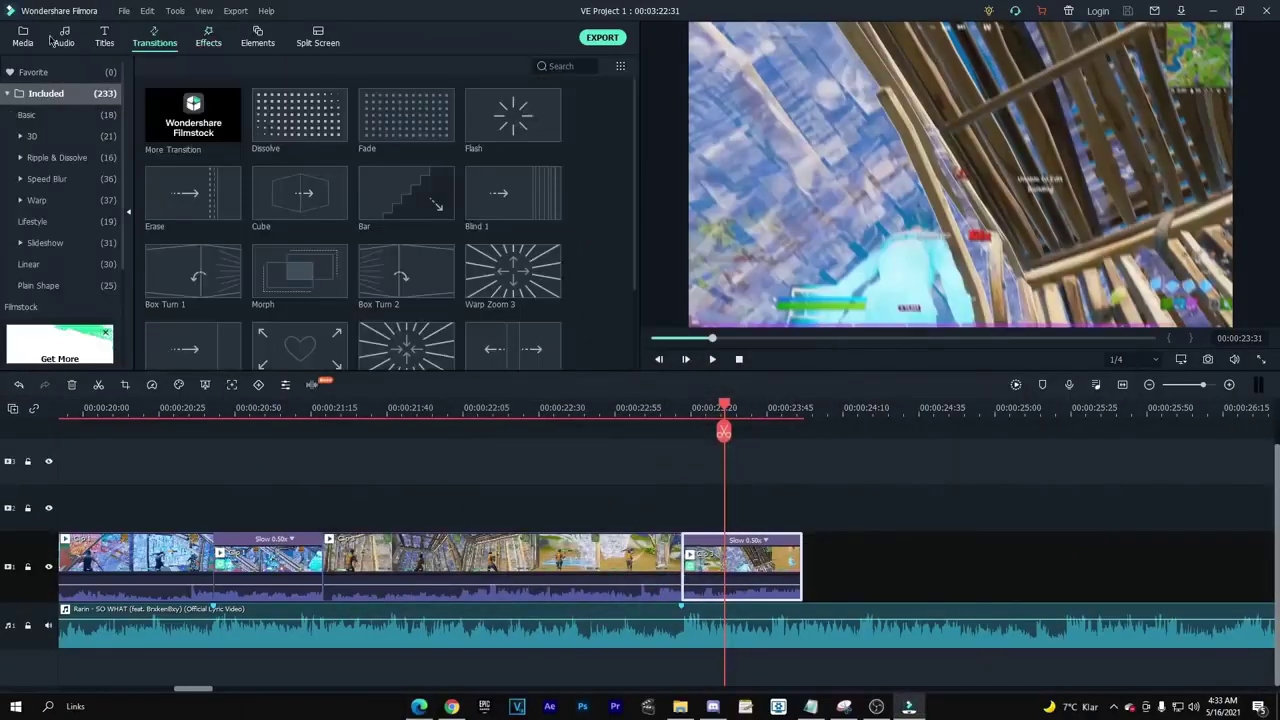
left_click(205, 35)
left_click_drag(300, 97, 668, 527)
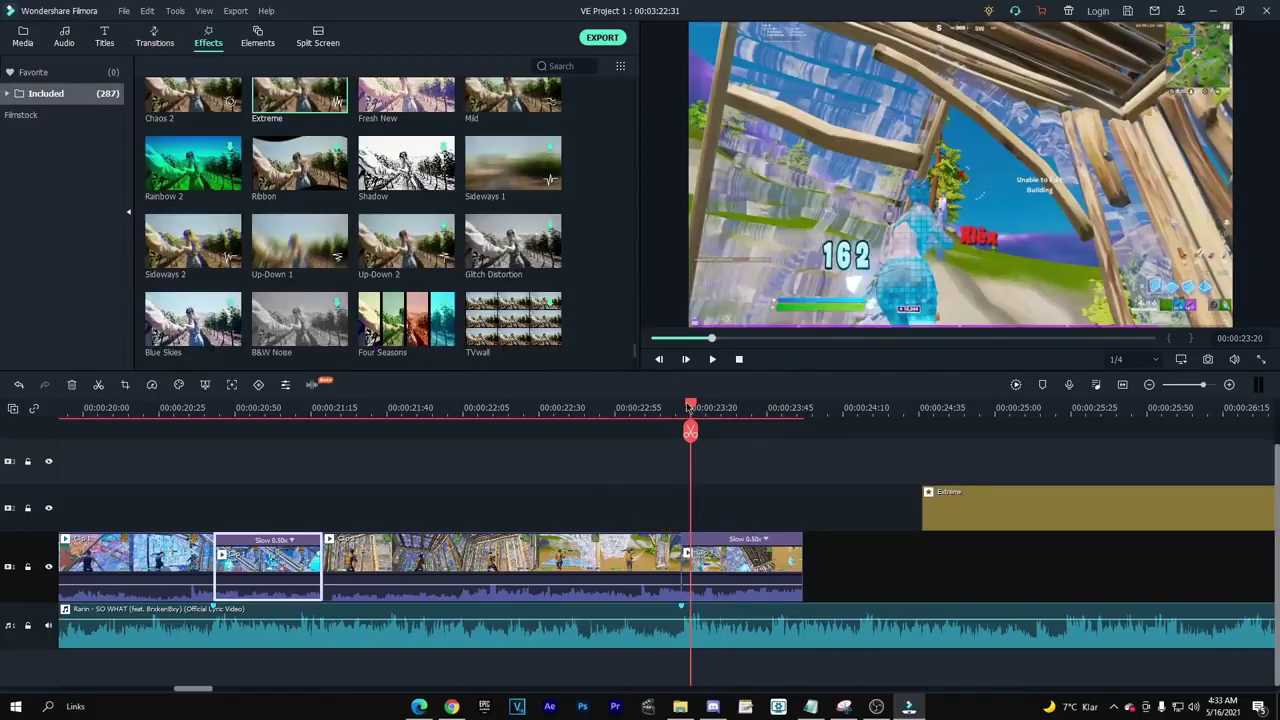
key("ctrl+z")
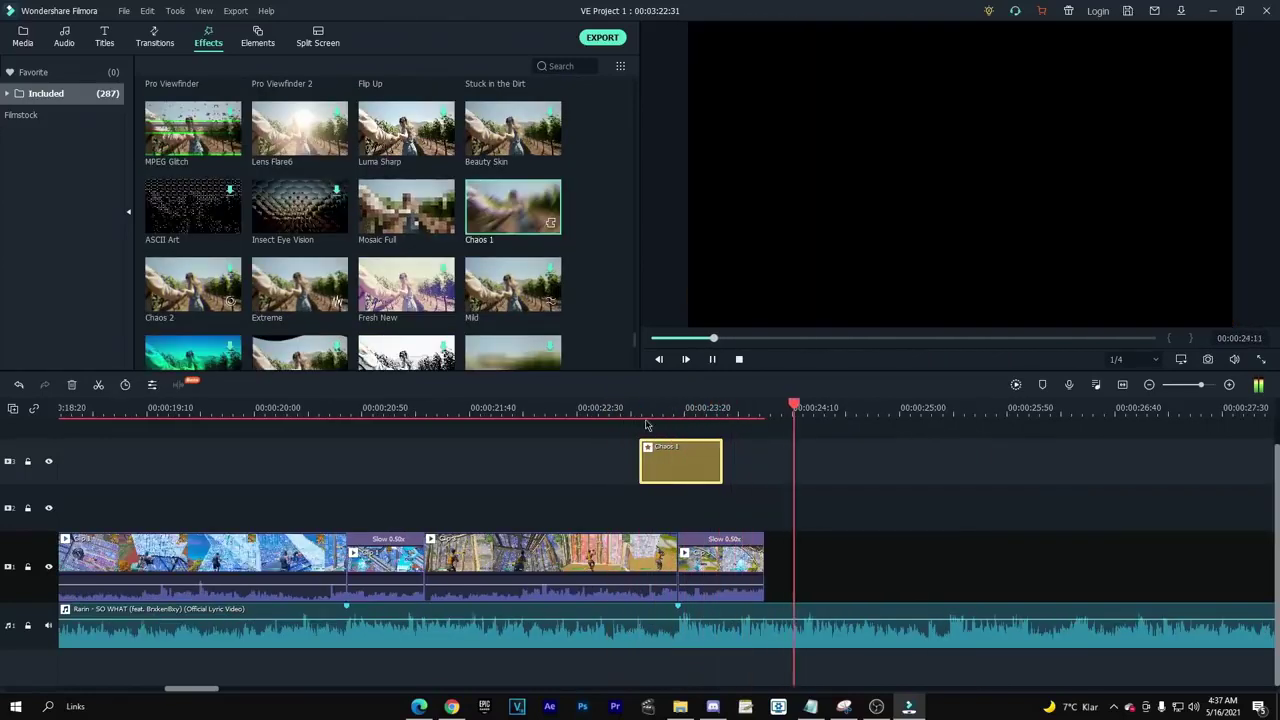
left_click(669, 430)
left_click_drag(710, 449, 725, 449)
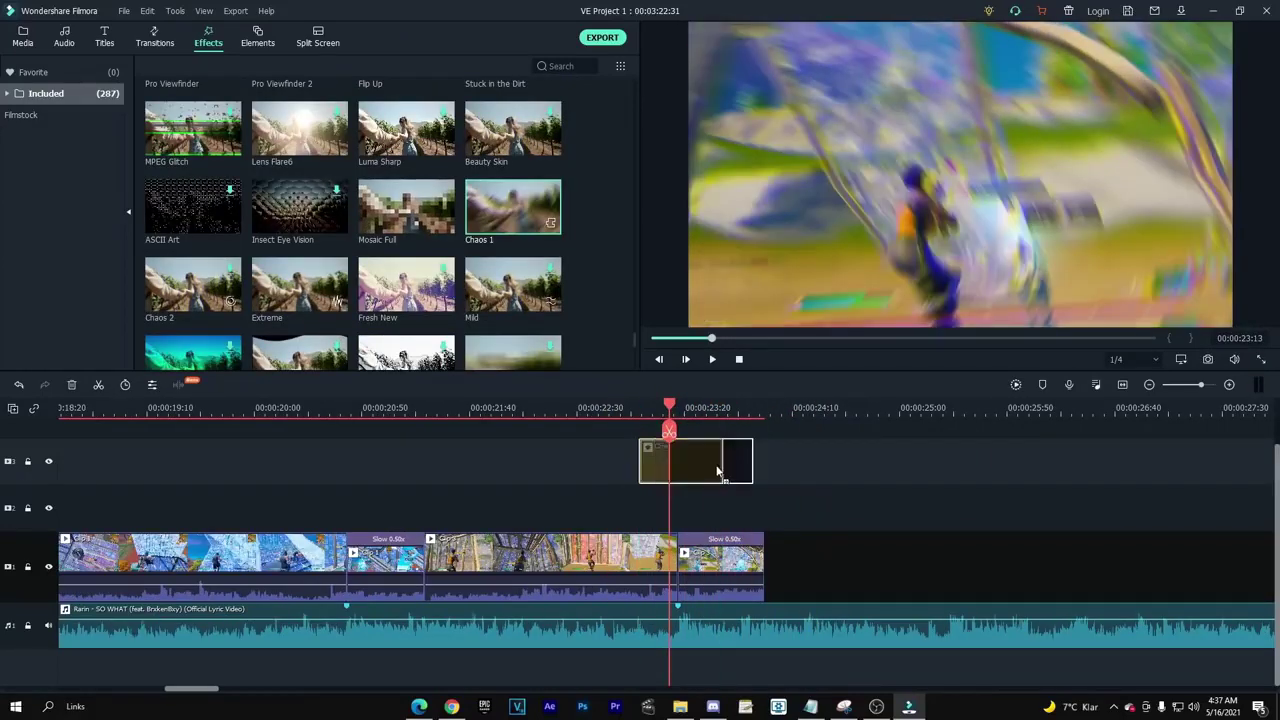
Replay the first Slow 0.50x clip and open its Animation settings
left_click(383, 573)
left_click(362, 410)
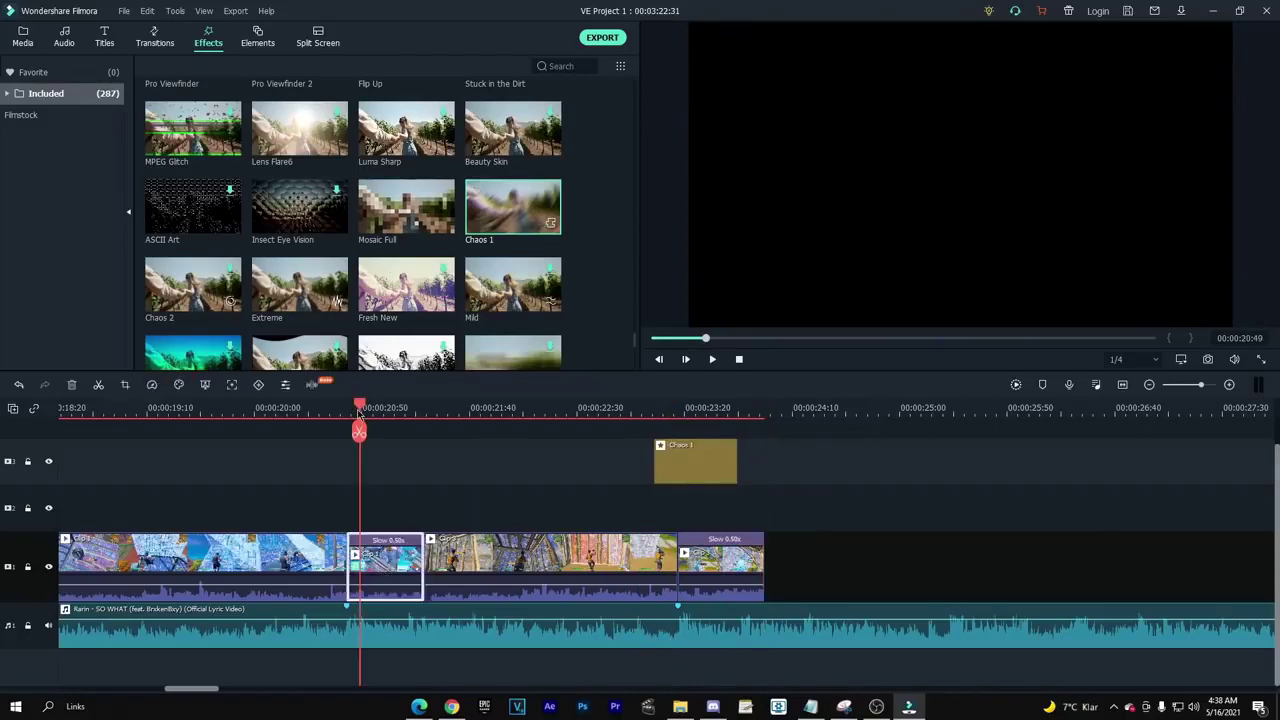
key("space")
left_click(258, 384)
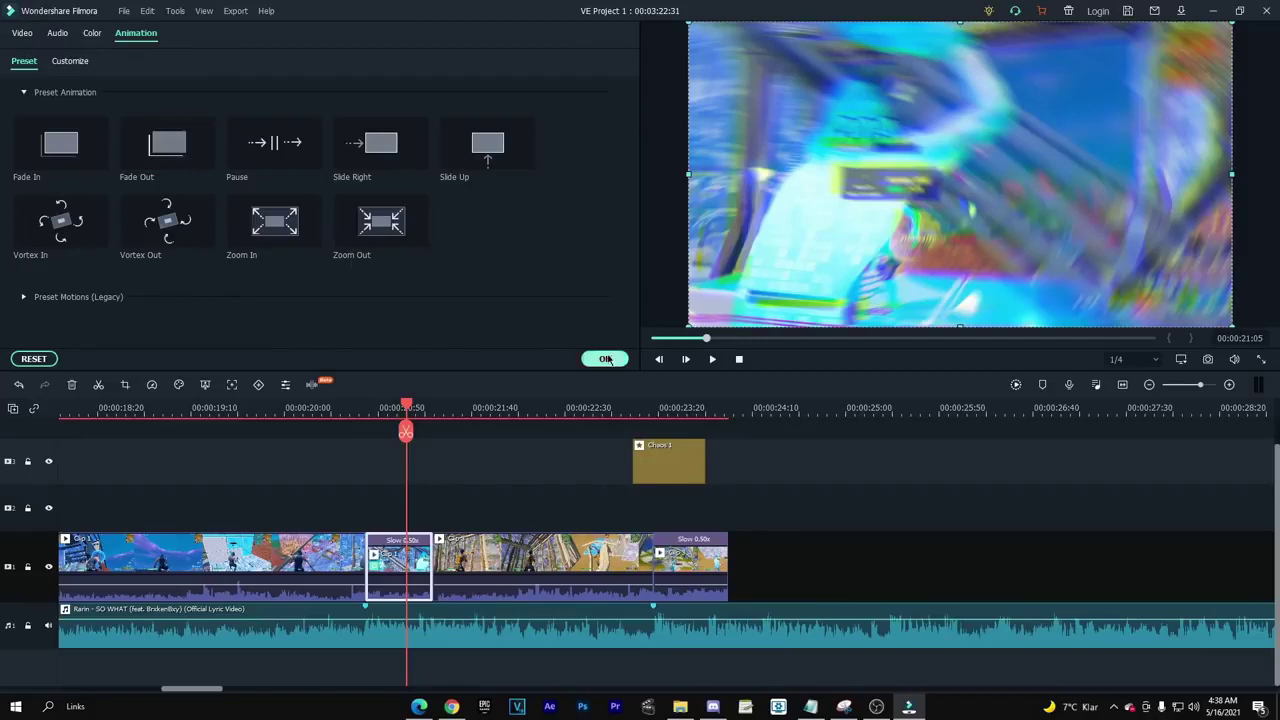
Search the Transitions library for 'zoom' to find the zoom transitions
left_click(16, 38)
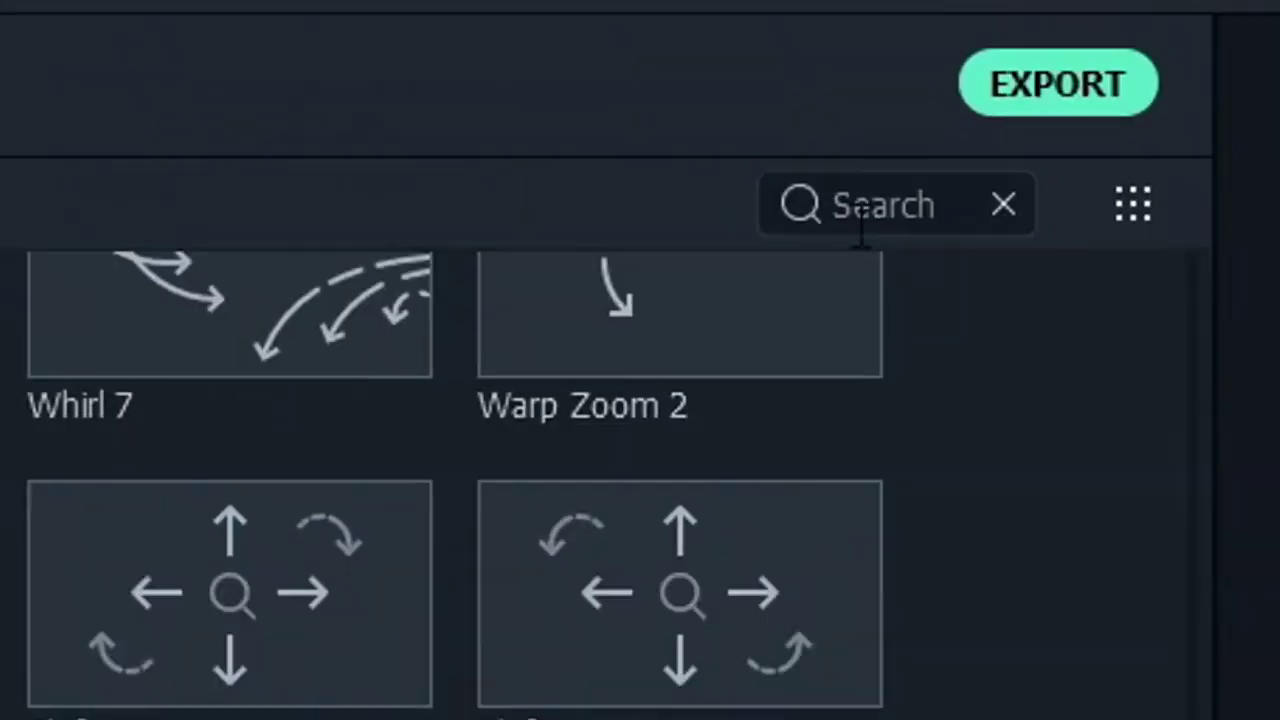
left_click(858, 212)
type("zoom")
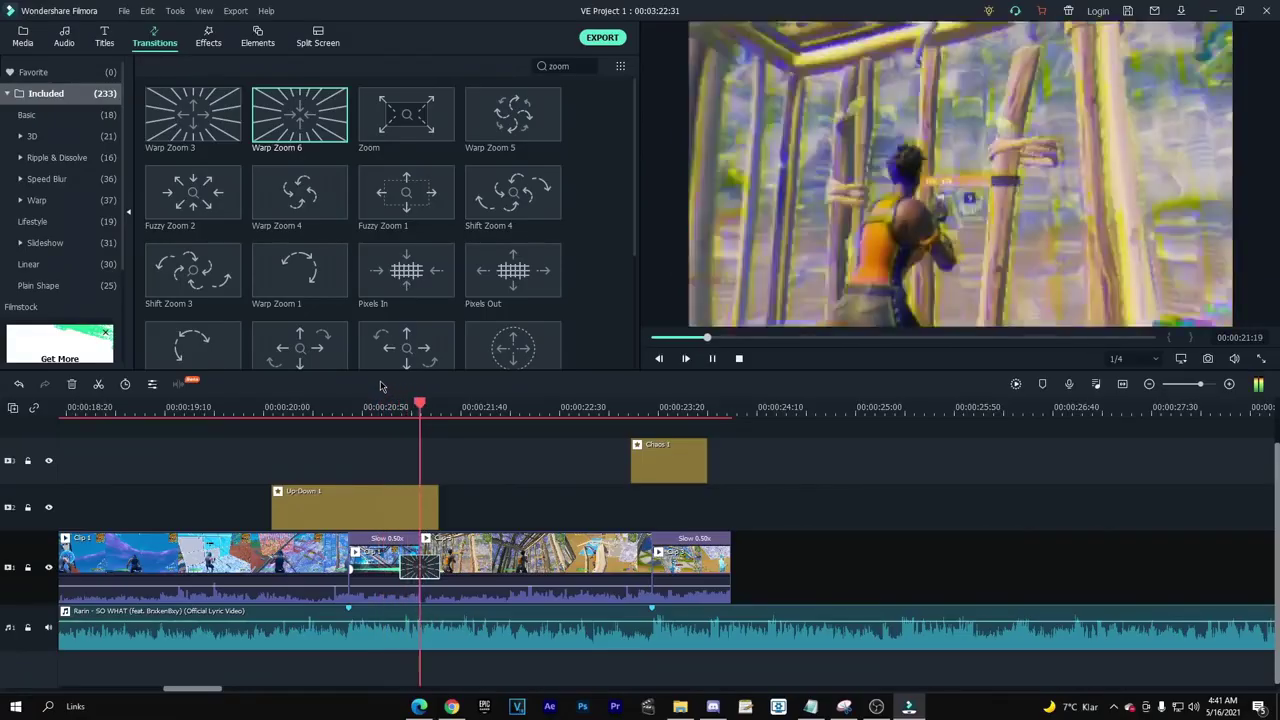
Lower the shake frequency of the Up-Down 1 effect
left_click(498, 430)
left_click_drag(498, 430, 391, 430)
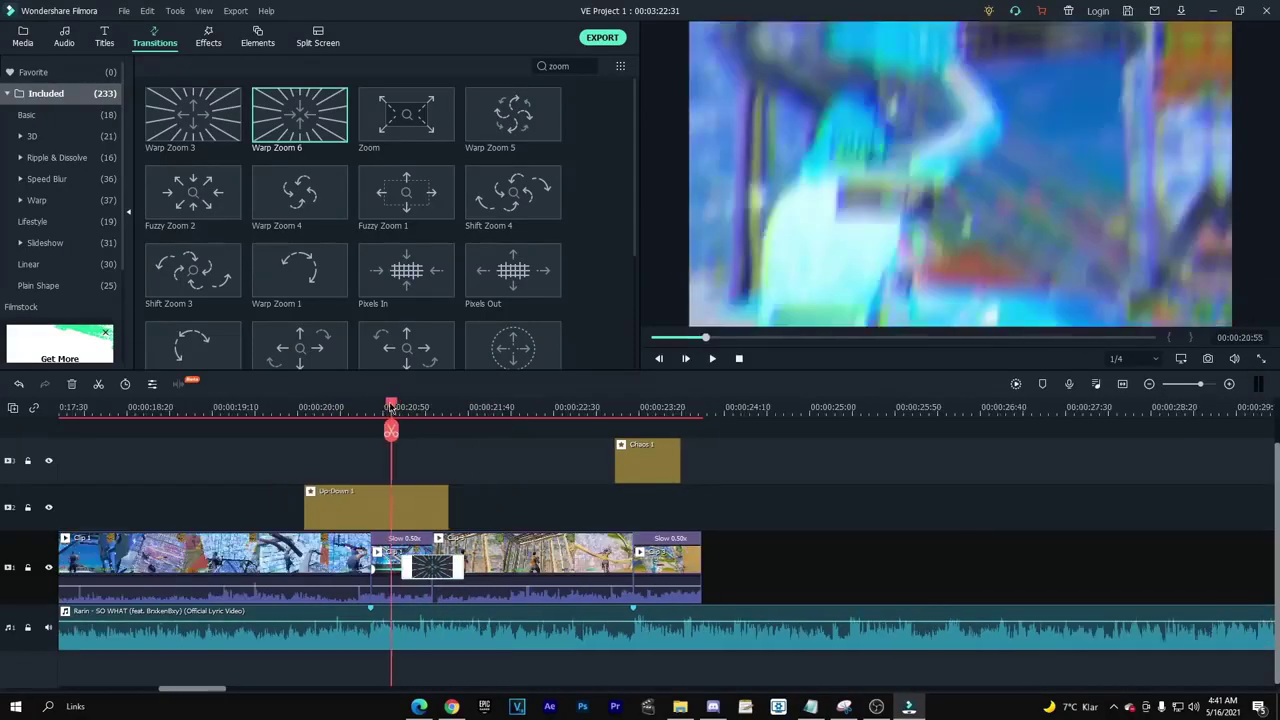
double_click(384, 488)
left_click_drag(432, 153, 280, 151)
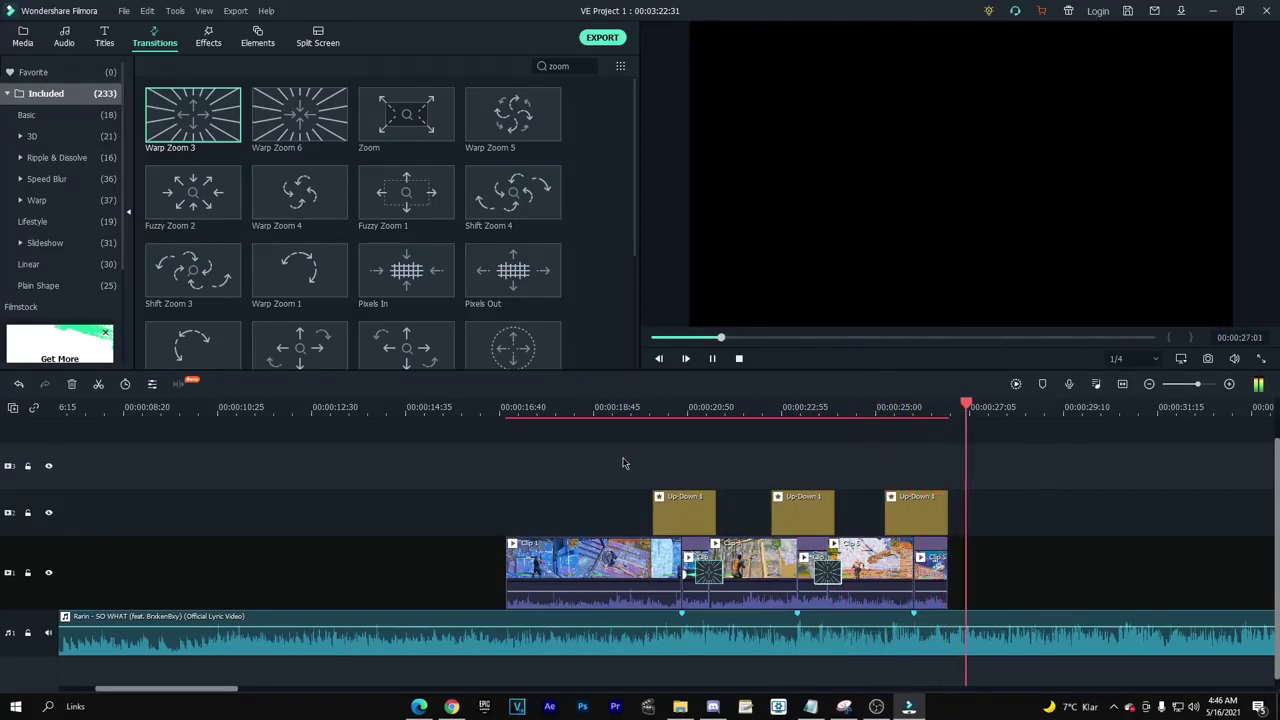
left_click_drag(835, 424, 850, 437)
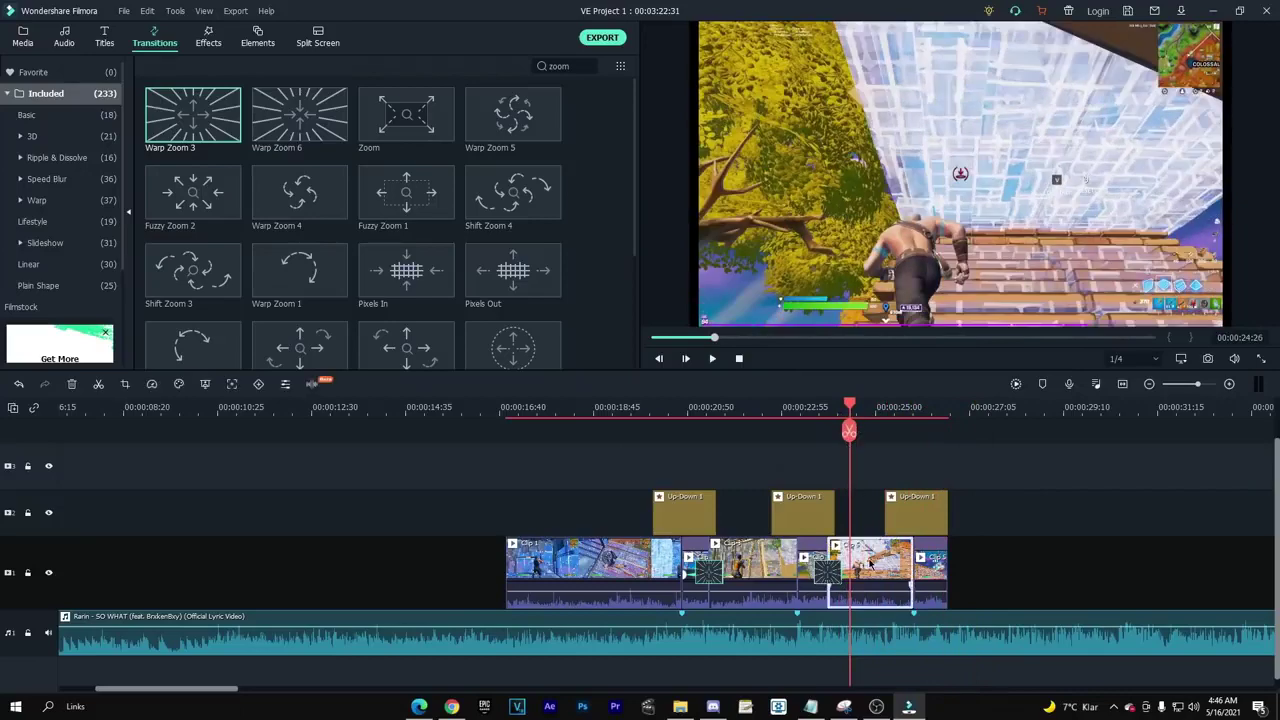
Try moving Clip 6 left against the earlier clips, then undo the move
right_click(870, 563)
left_click(980, 542)
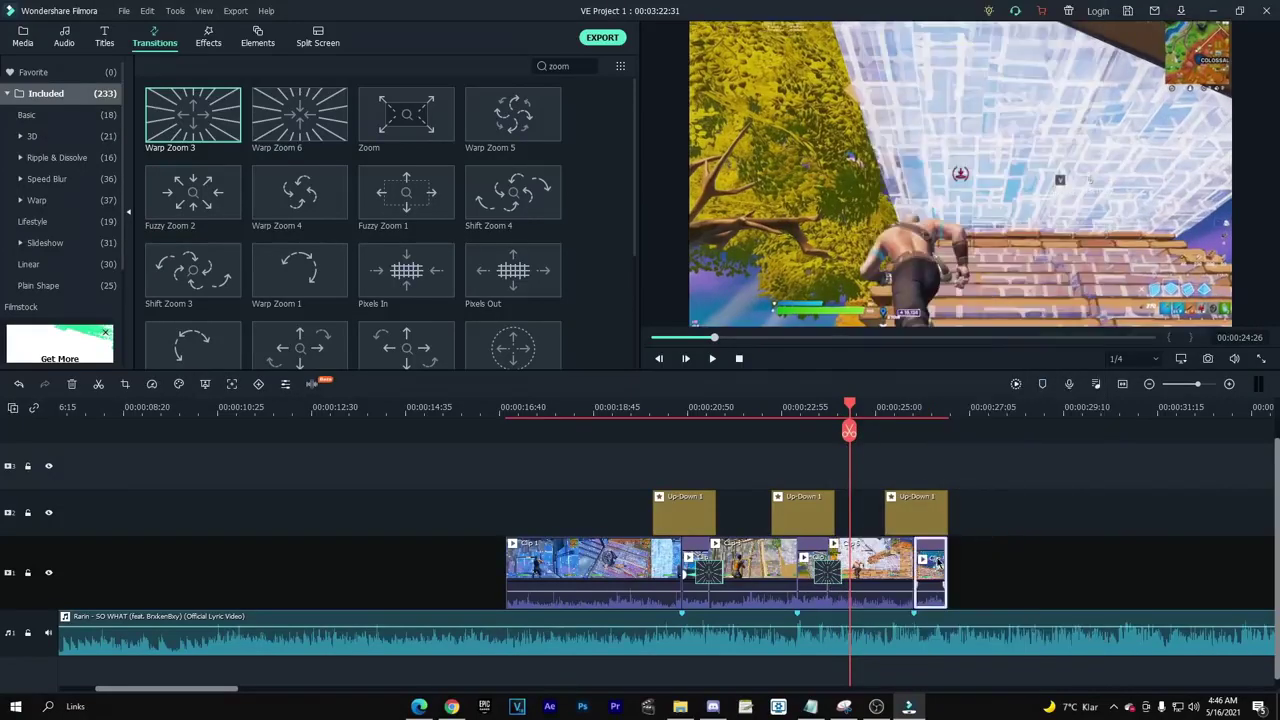
right_click(937, 563)
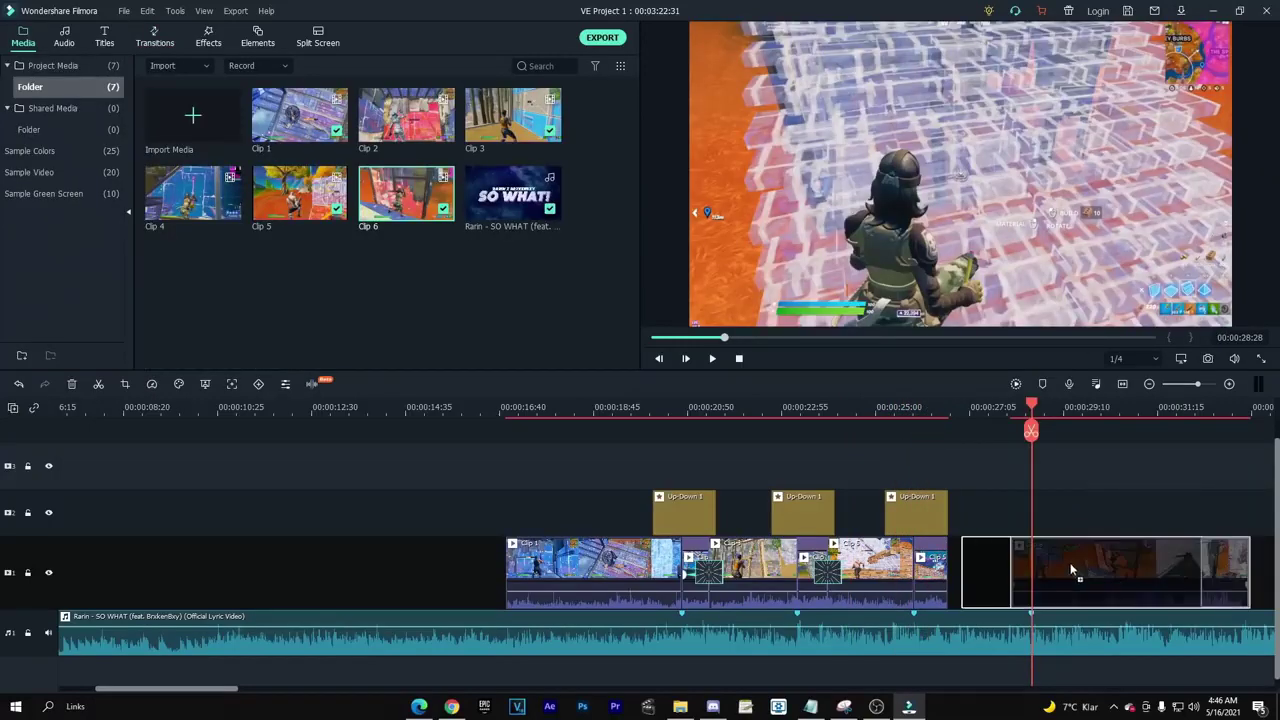
left_click_drag(1088, 580, 1036, 570)
key("ctrl+z")
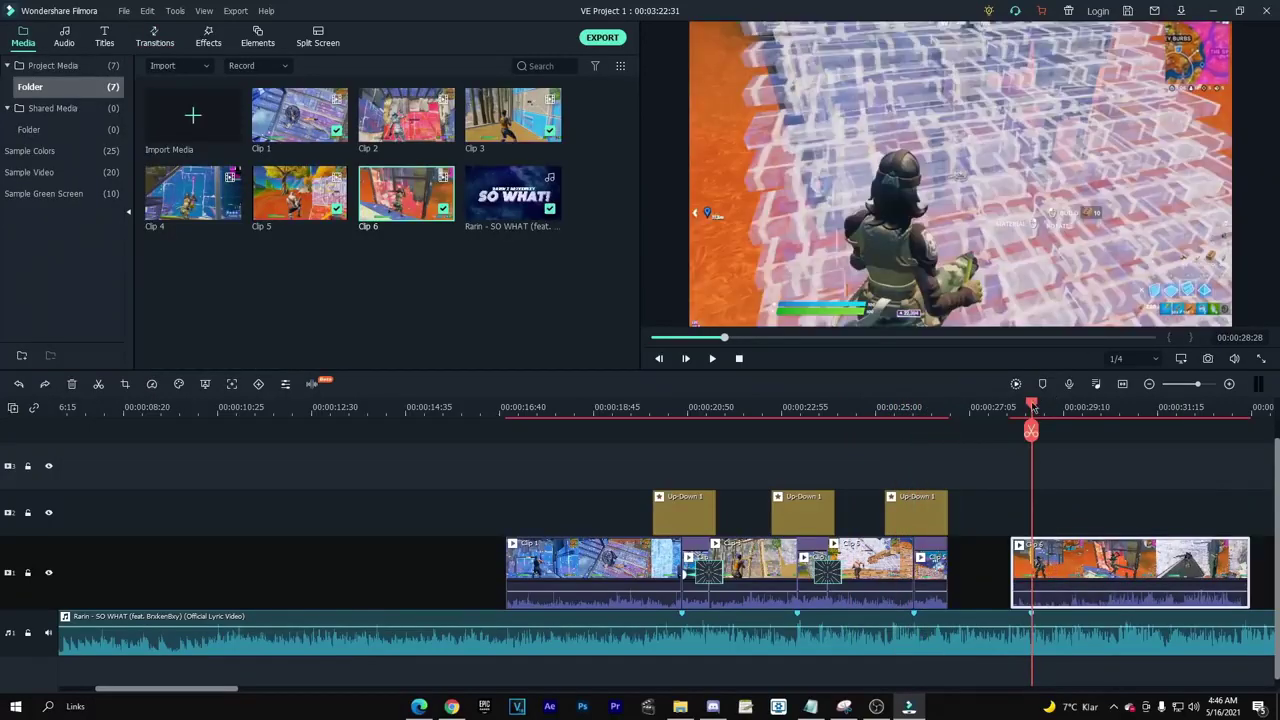
Split Clip 6 at the playhead and delete its unwanted first piece
mouse_move(1032, 408)
left_mouse_down()
mouse_move(1206, 424)
mouse_move(1208, 406)
mouse_move(1168, 425)
left_mouse_up()
left_click(1206, 431)
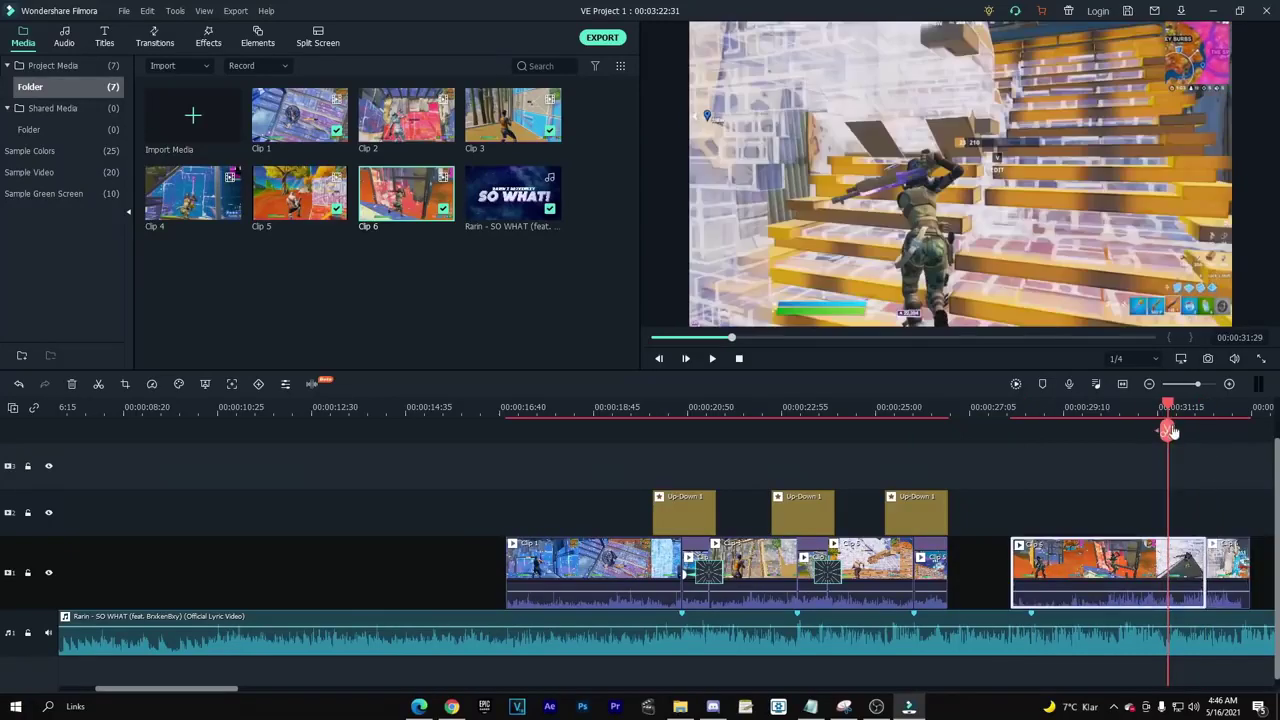
left_click(1170, 431)
key("Delete")
Slide the trimmed Clip 6 left to close the gap, then replay and select the last clip
double_click(1050, 570)
left_click_drag(1058, 568, 1017, 568)
left_click(992, 560)
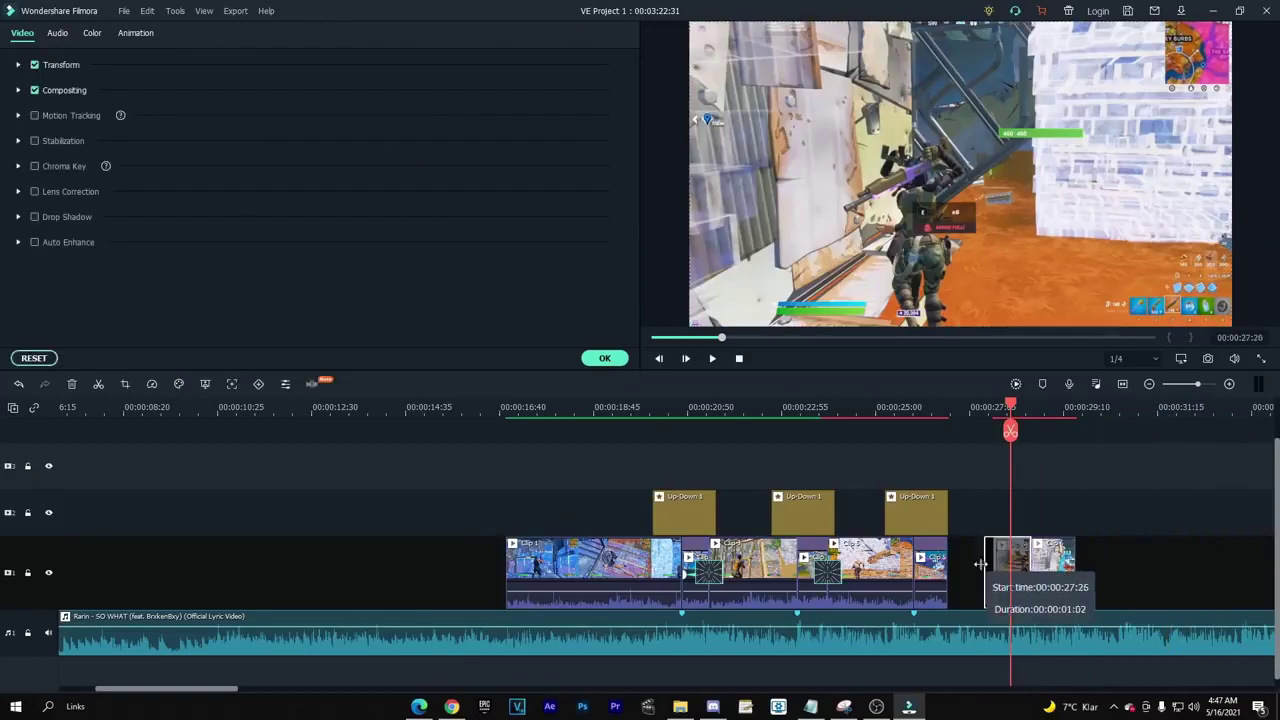
left_click_drag(1010, 570, 965, 570)
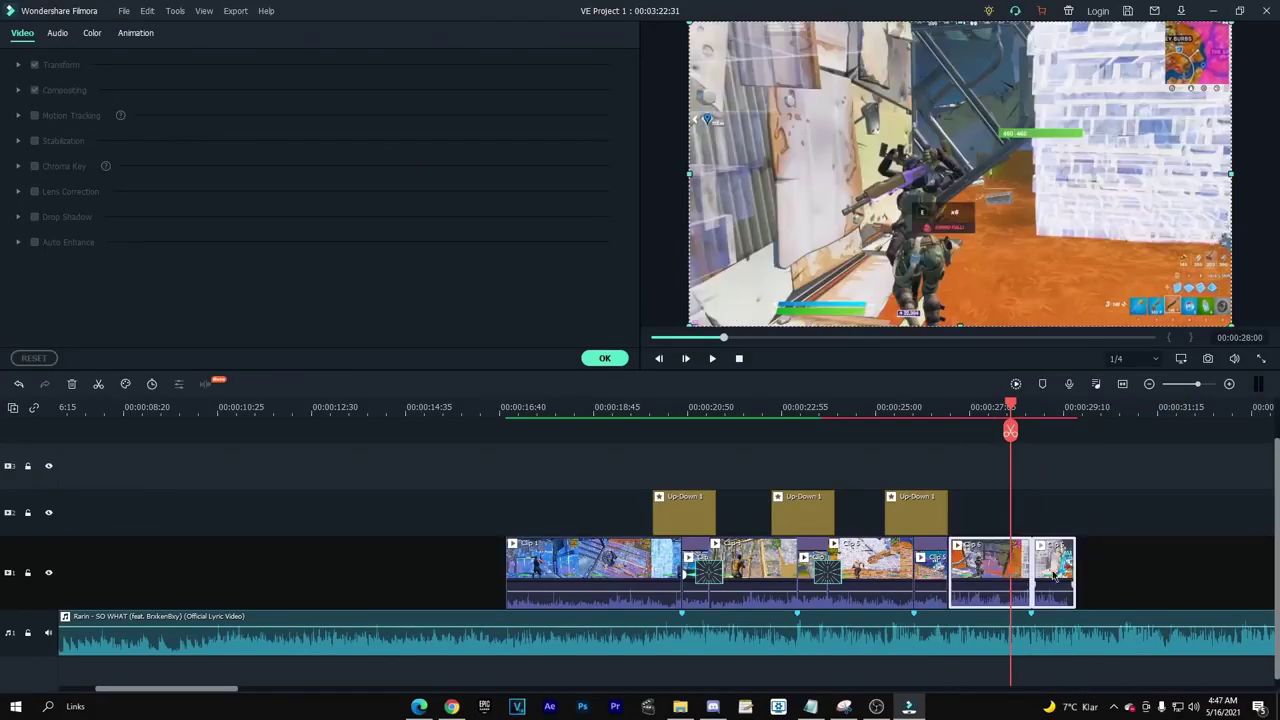
key("space")
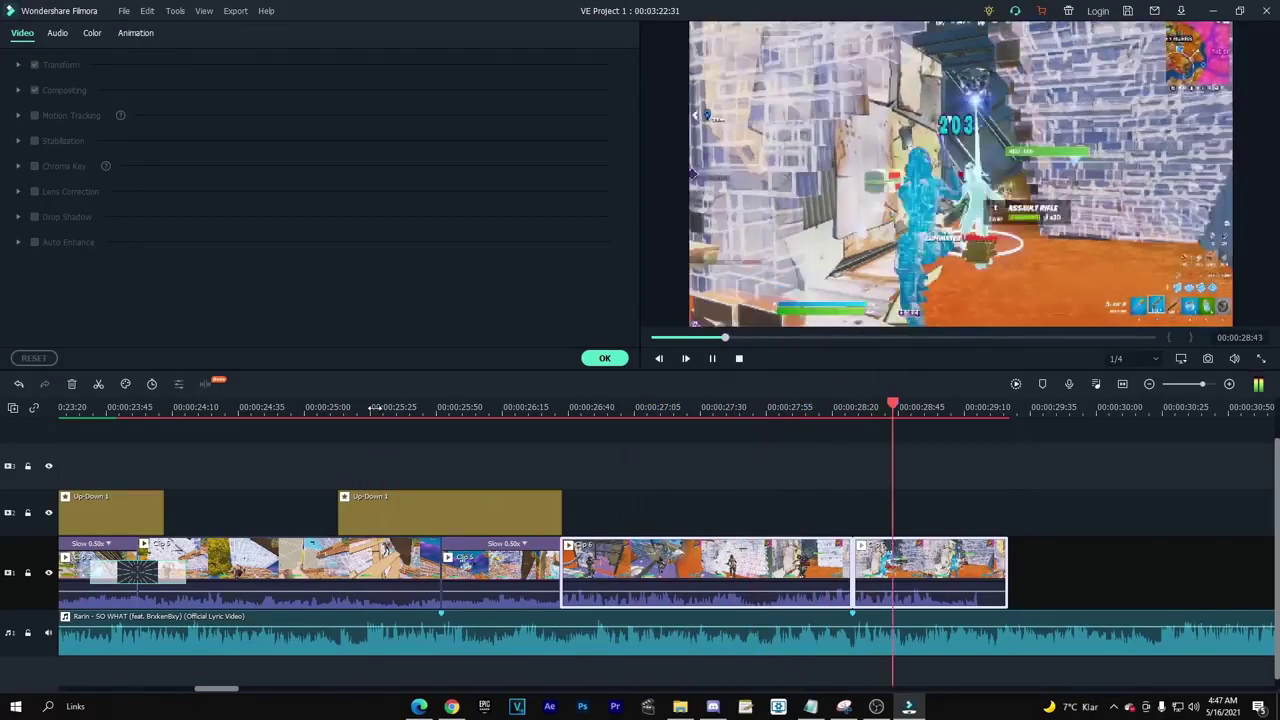
left_click(922, 567)
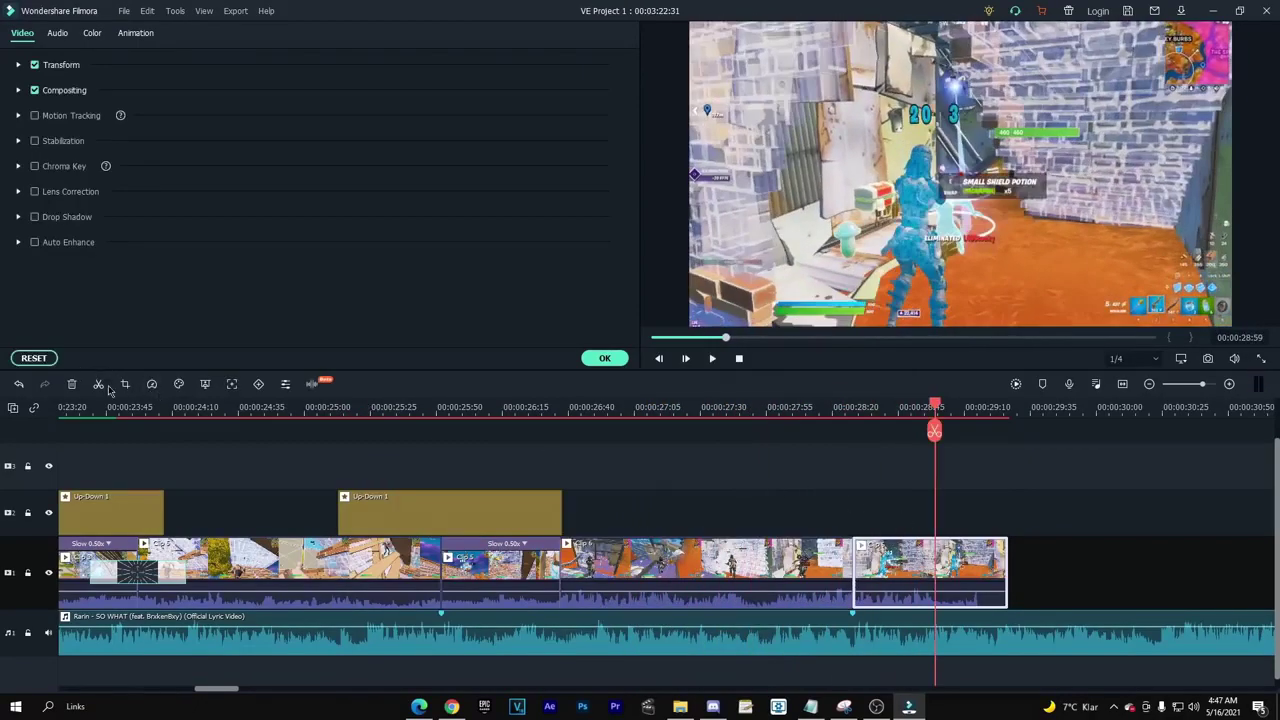
left_click(152, 384)
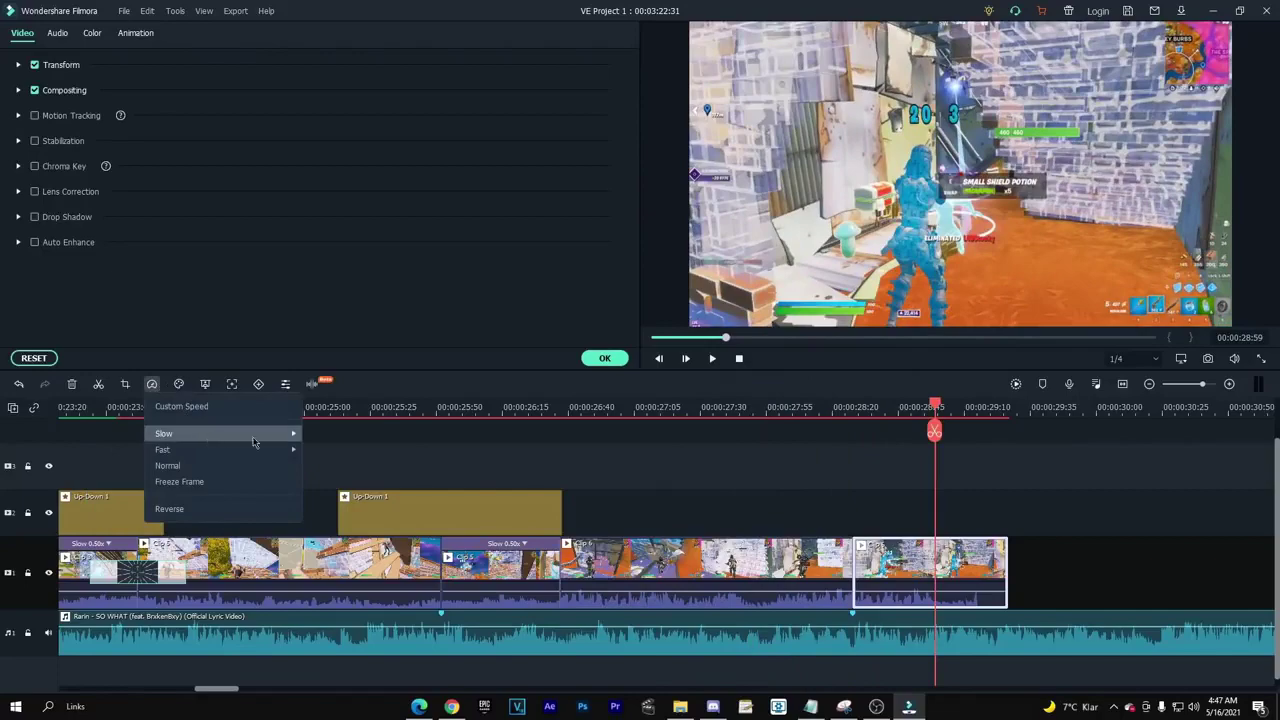
Slow the last clip to 0.5x and paste another Up-Down 1 shake effect above it
mouse_move(164, 433)
left_click(330, 433)
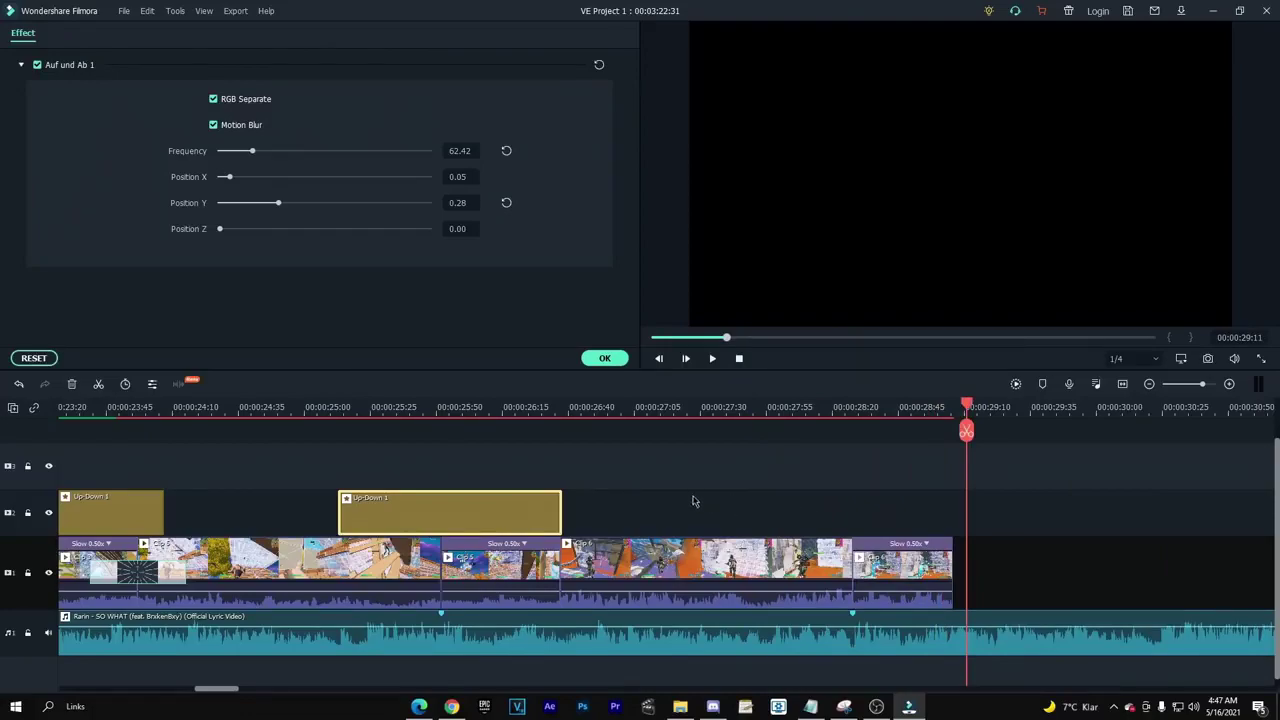
left_click(753, 415)
key("ctrl+v")
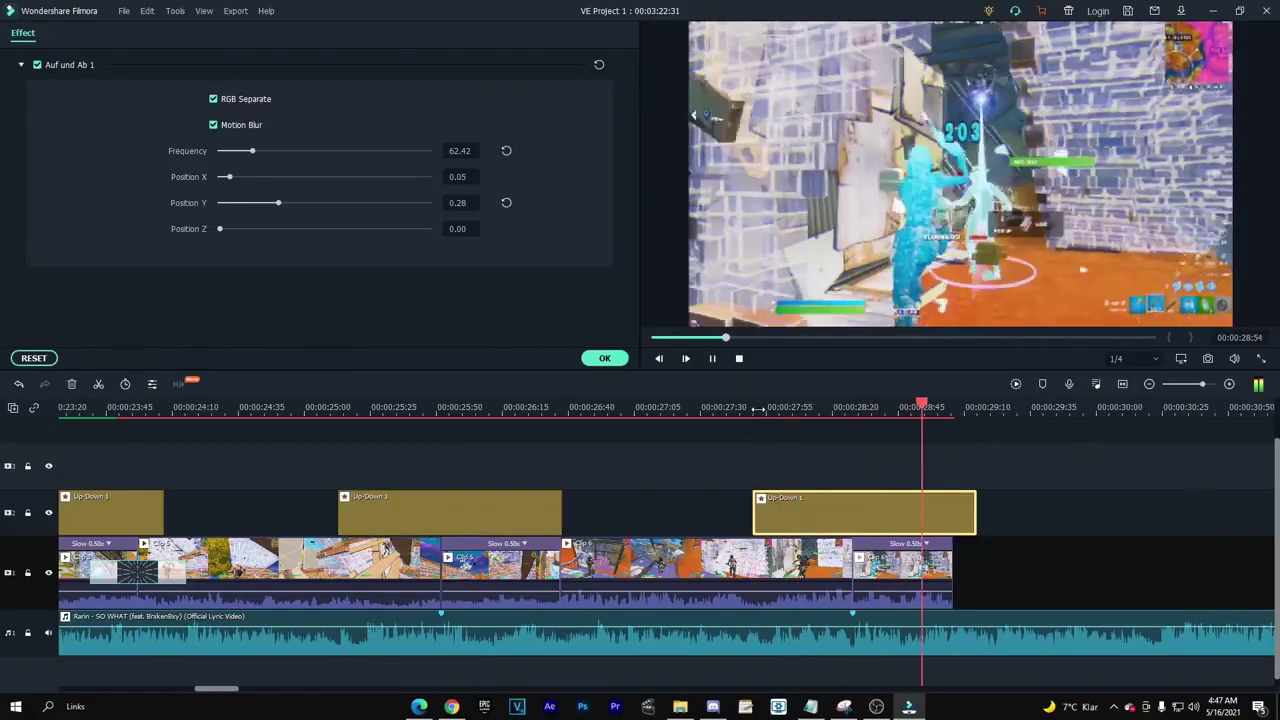
left_click(752, 415)
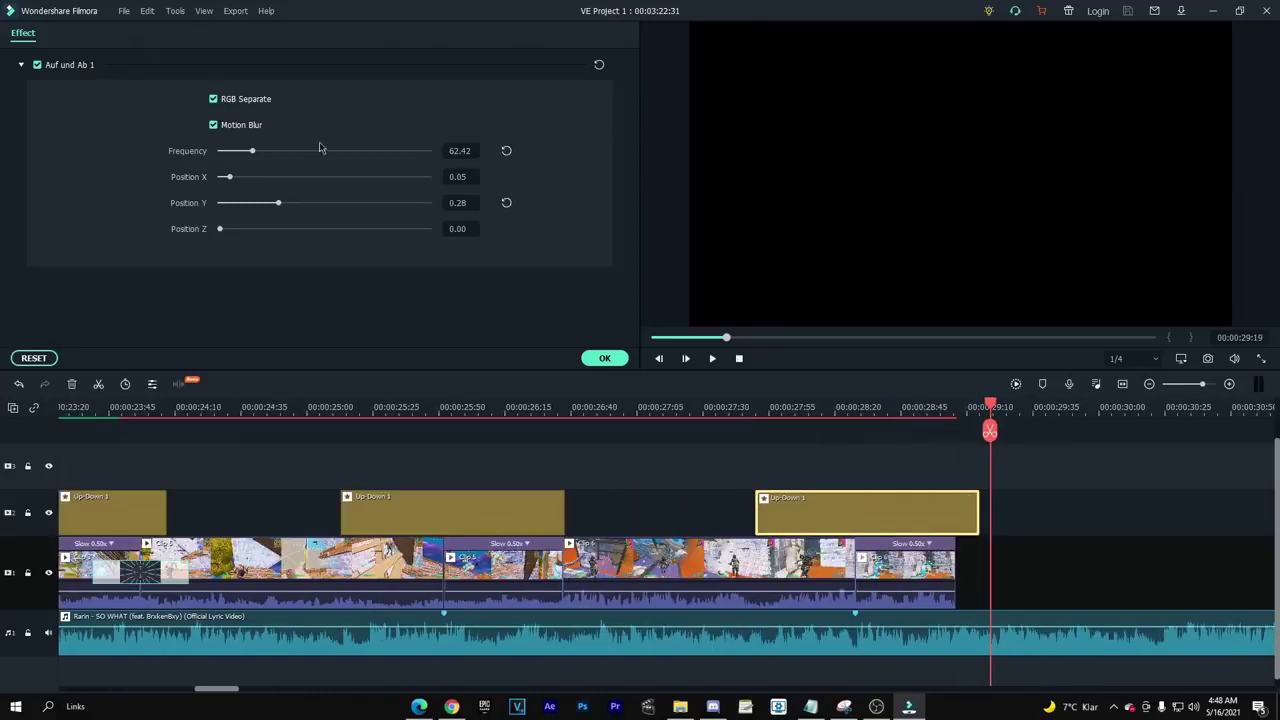
Add a Warp Zoom 4 transition between two clips
left_click(587, 364)
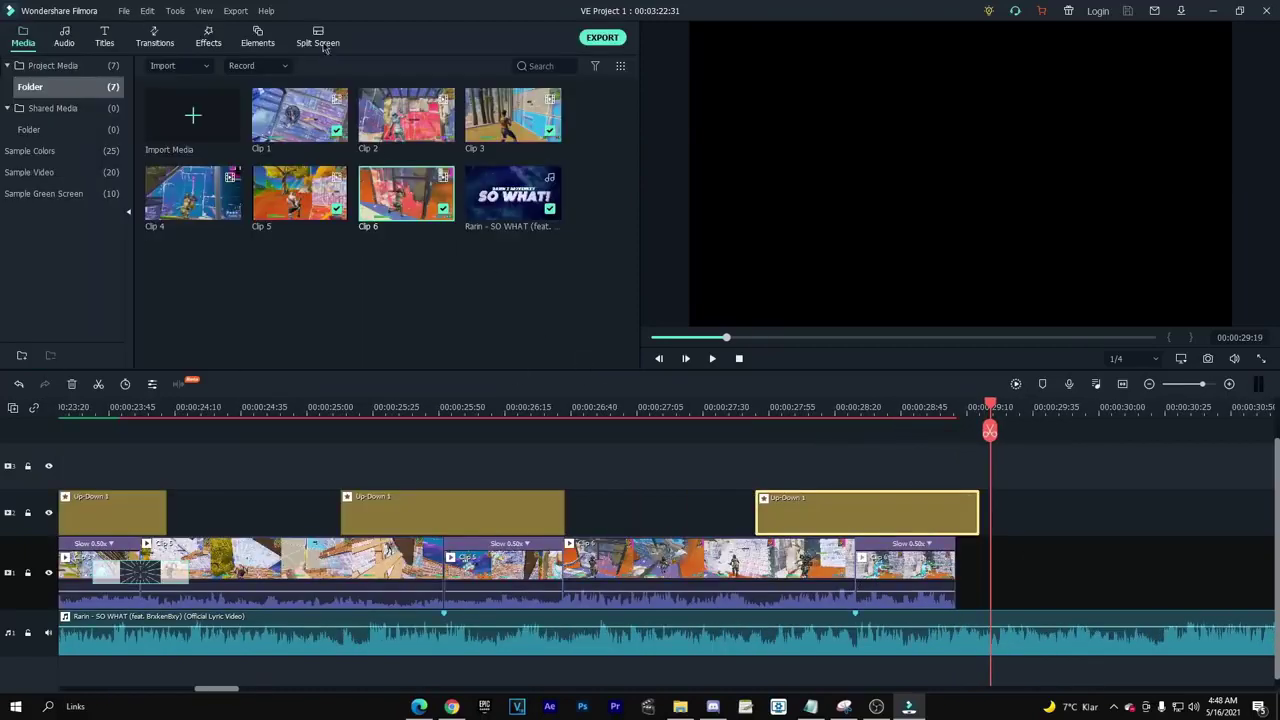
left_click(155, 40)
left_click_drag(299, 192, 563, 575)
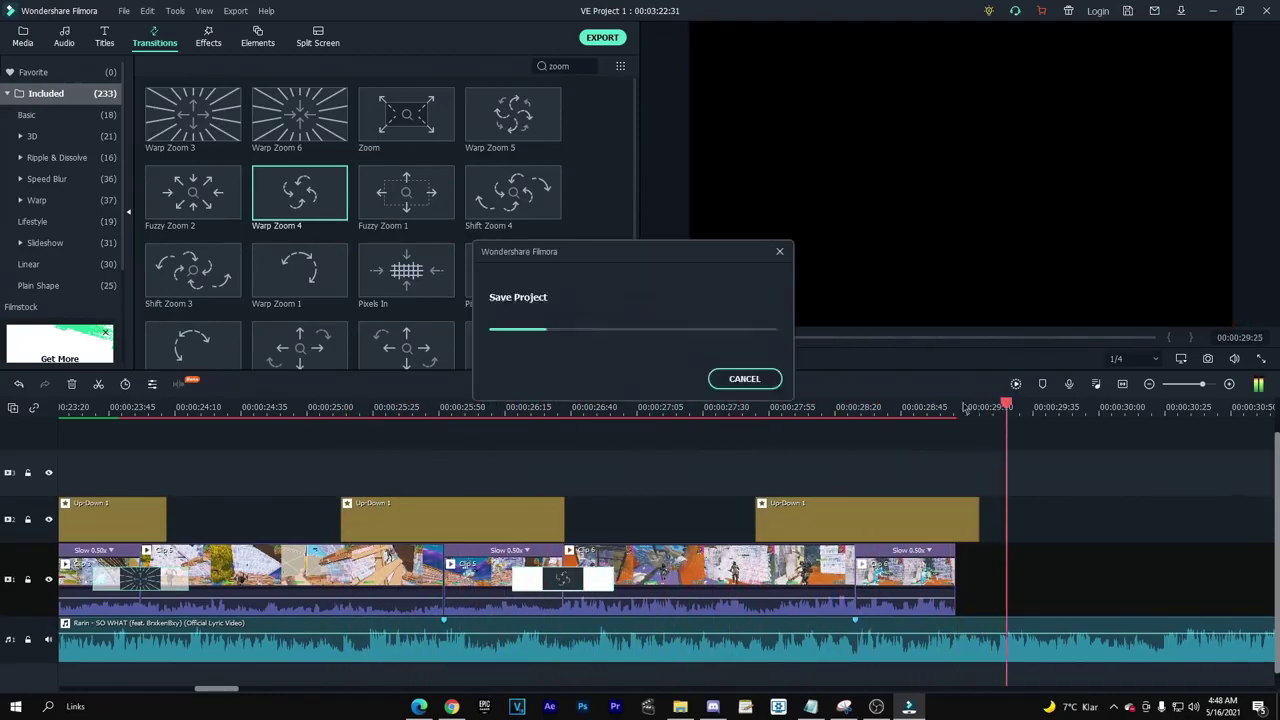
Zoom the timeline out, render a preview, and replay the edited section
key("ctrl+minus")
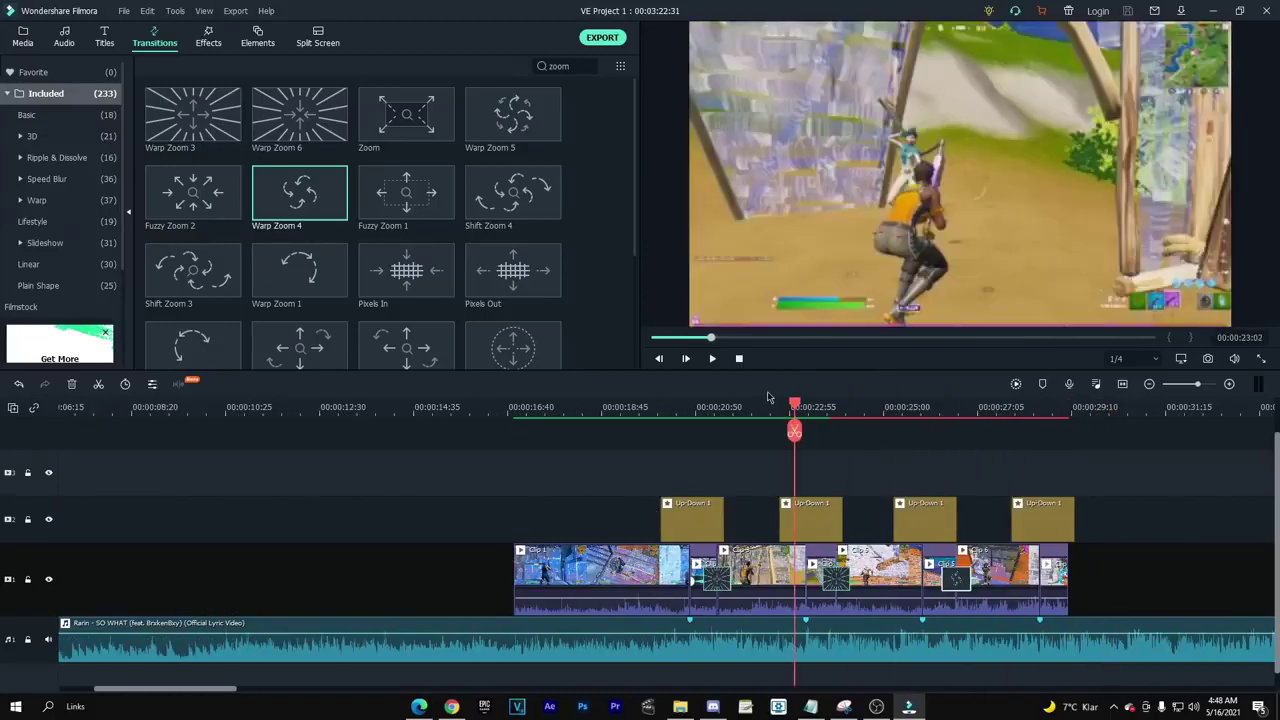
key("Return")
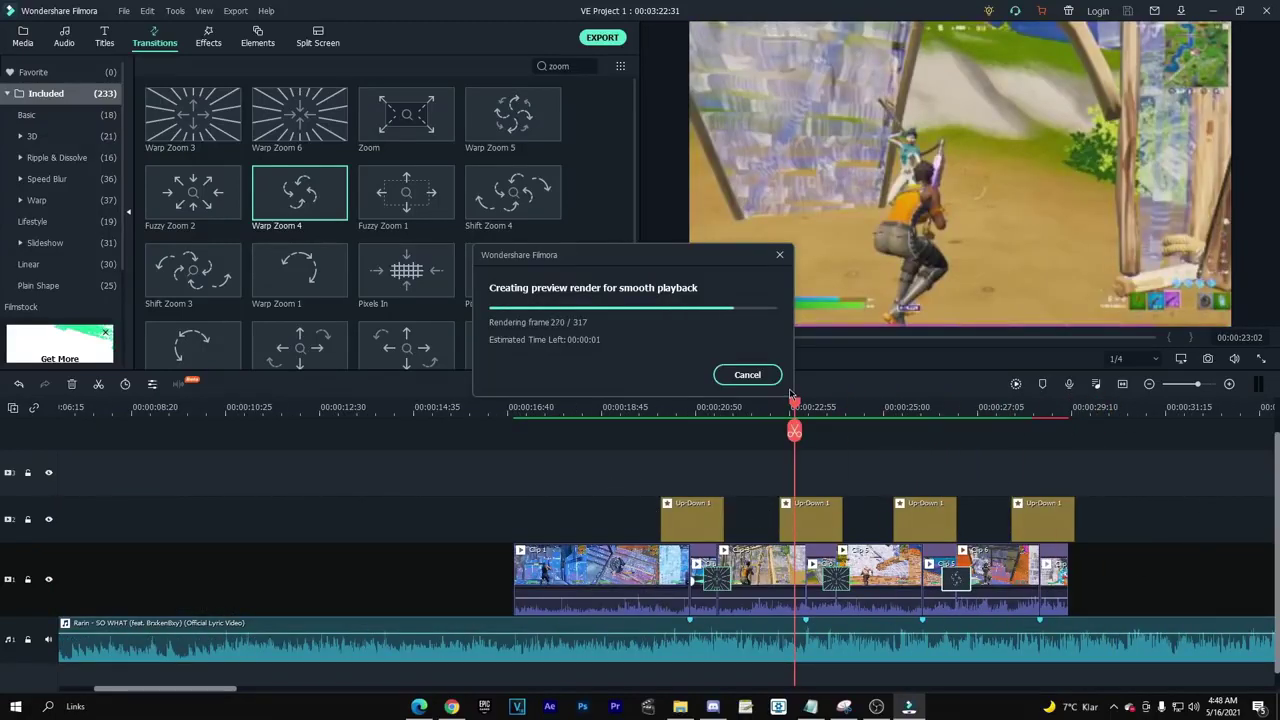
left_click_drag(790, 410, 529, 410)
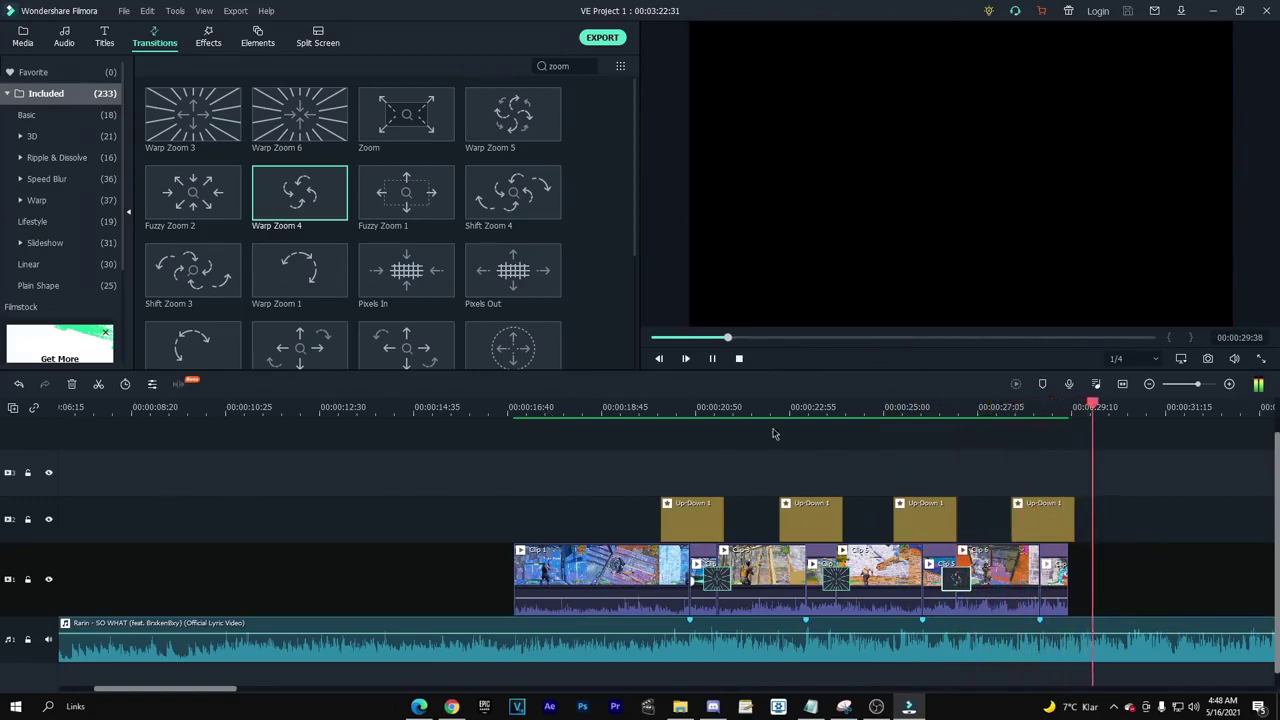
scroll(1199, 451, "left", 3)
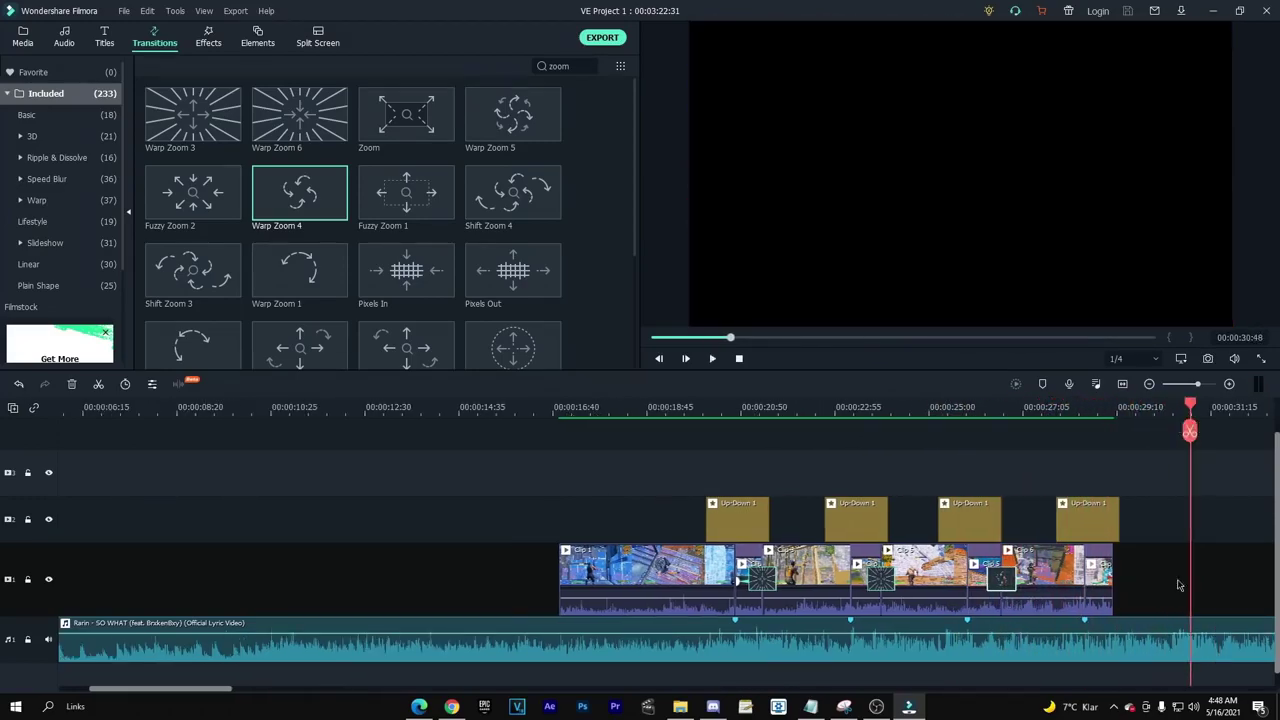
Drop Electricity Energy 2 from Elements onto the empty top track near the end
key("space")
scroll(1230, 609, "up", 2)
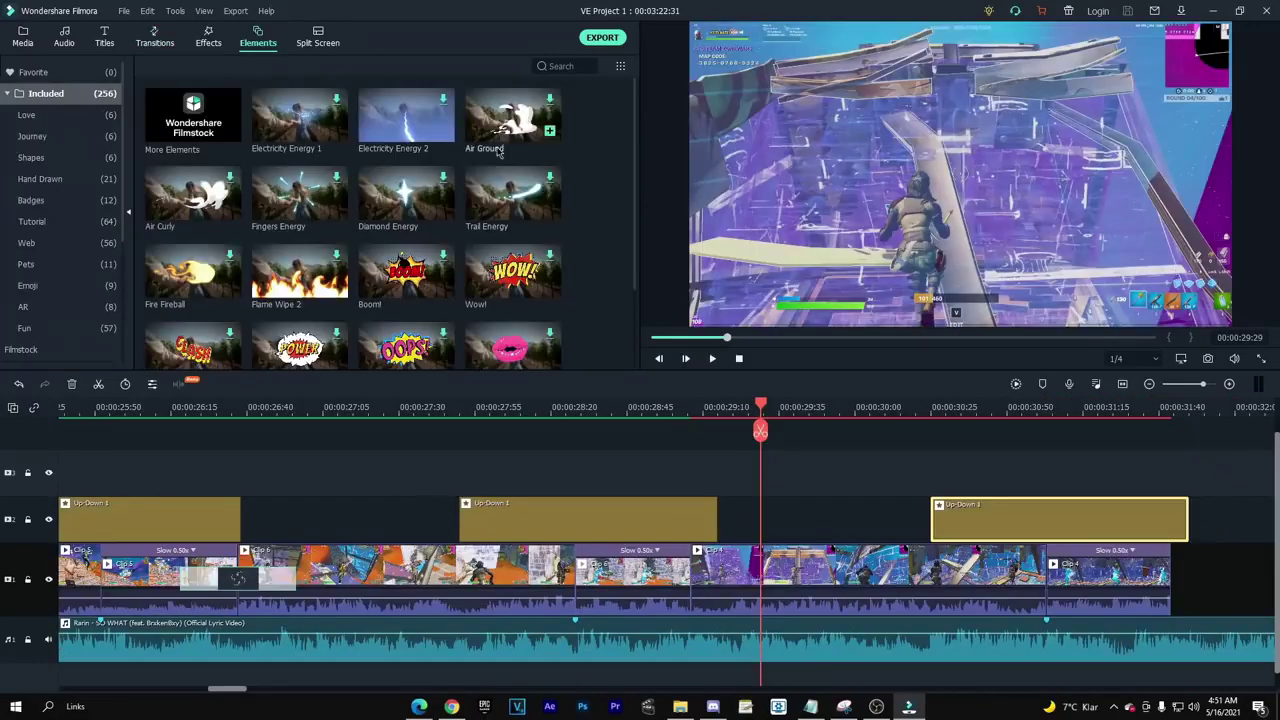
scroll(538, 270, "down", 5)
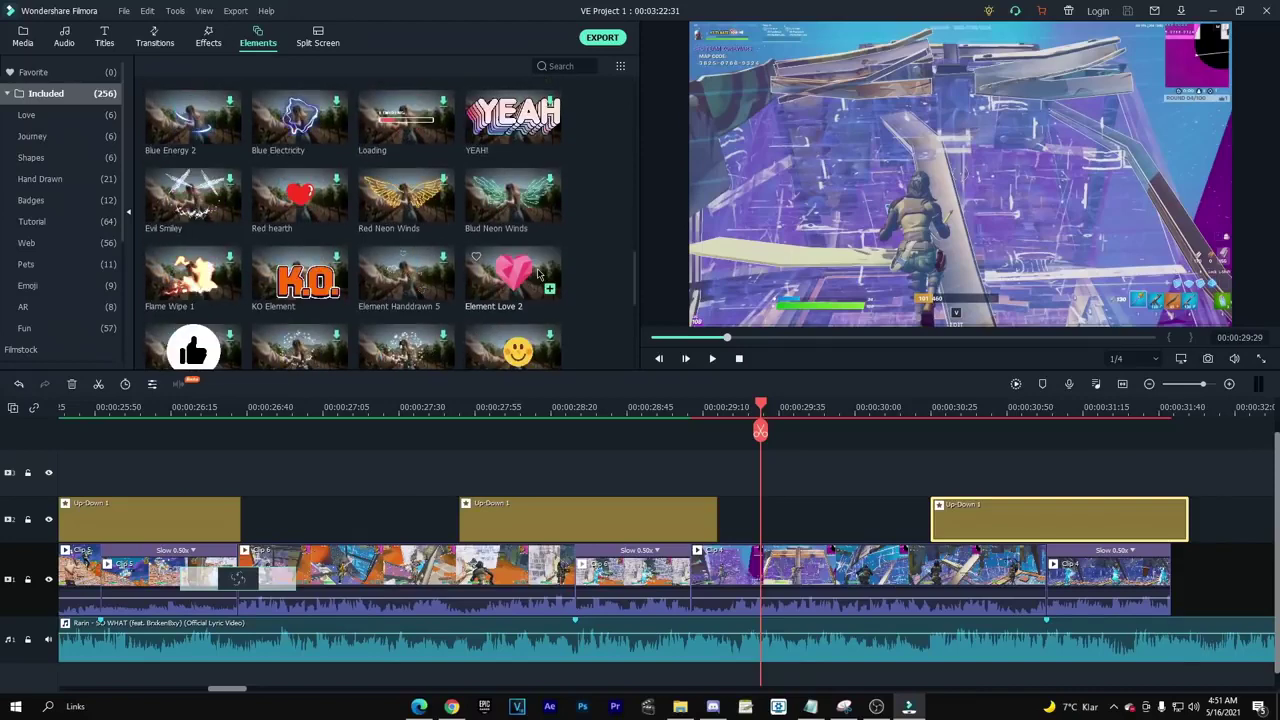
scroll(506, 270, "down", 5)
scroll(444, 239, "up", 10)
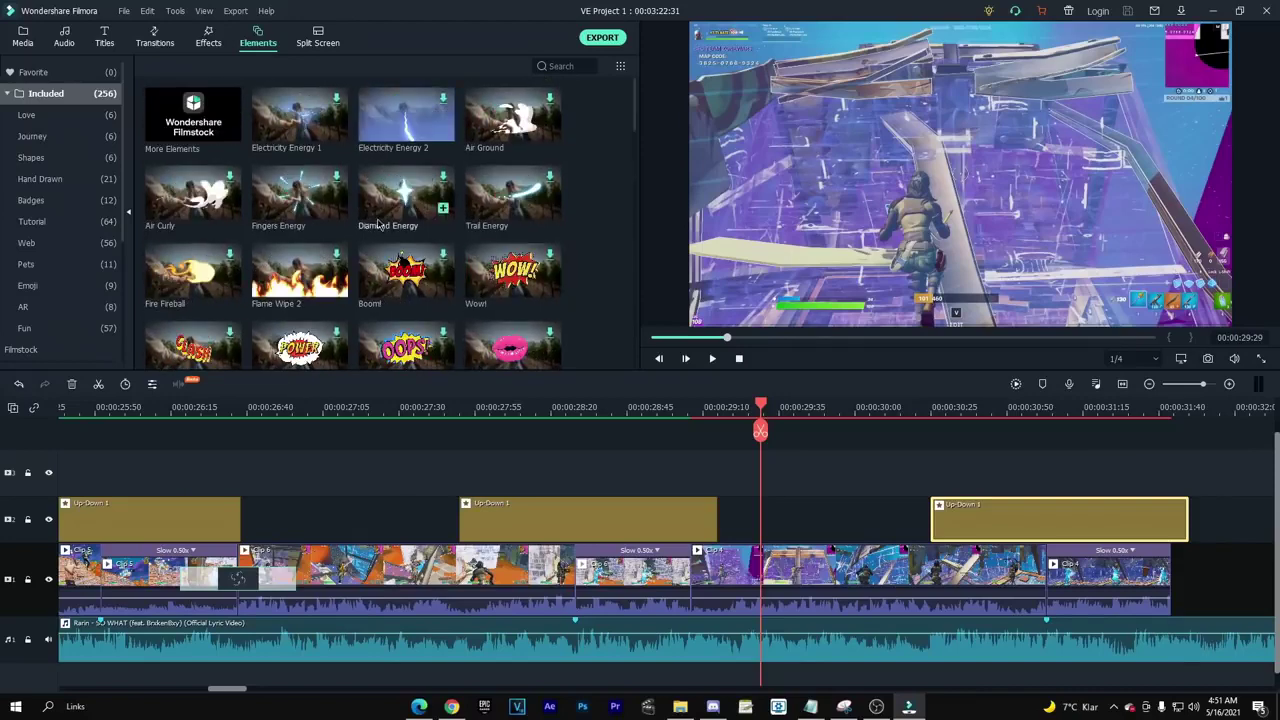
mouse_move(405, 120)
left_mouse_down()
mouse_move(841, 461)
mouse_move(820, 466)
left_mouse_up()
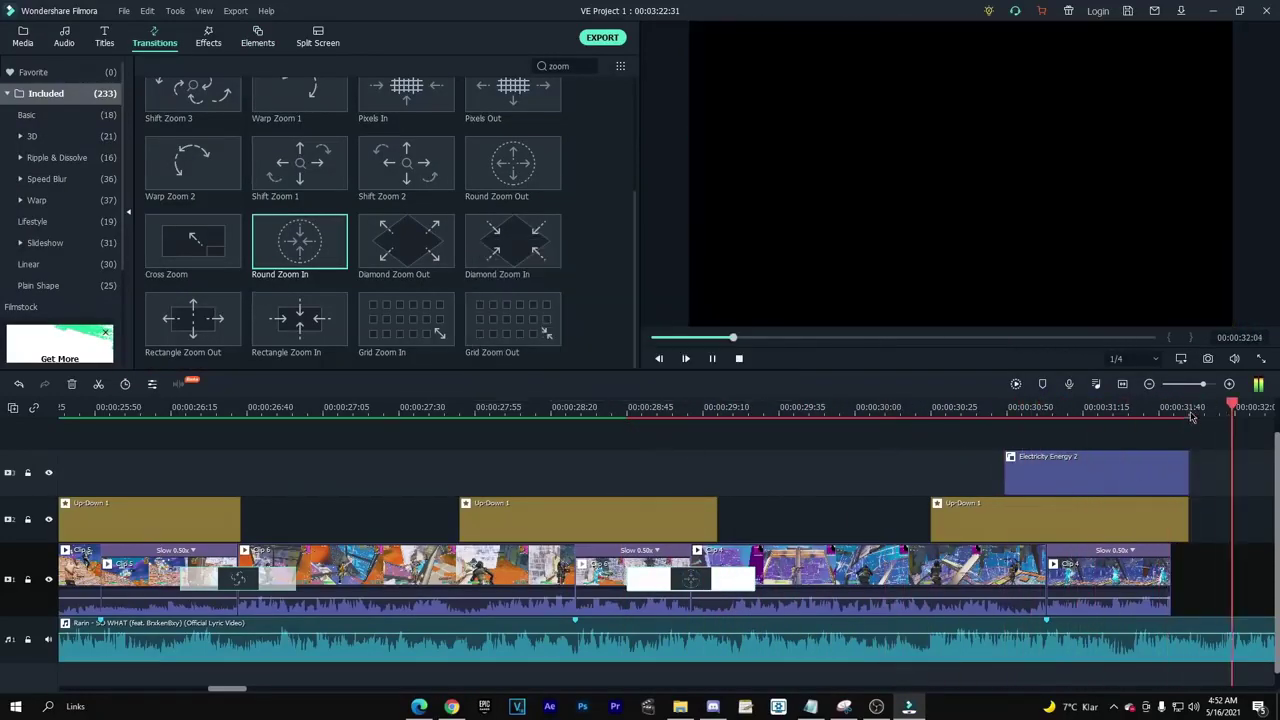
Move the playhead to where the electricity element begins to check it
scroll(963, 496, "down", 4)
scroll(406, 551, "down", 3)
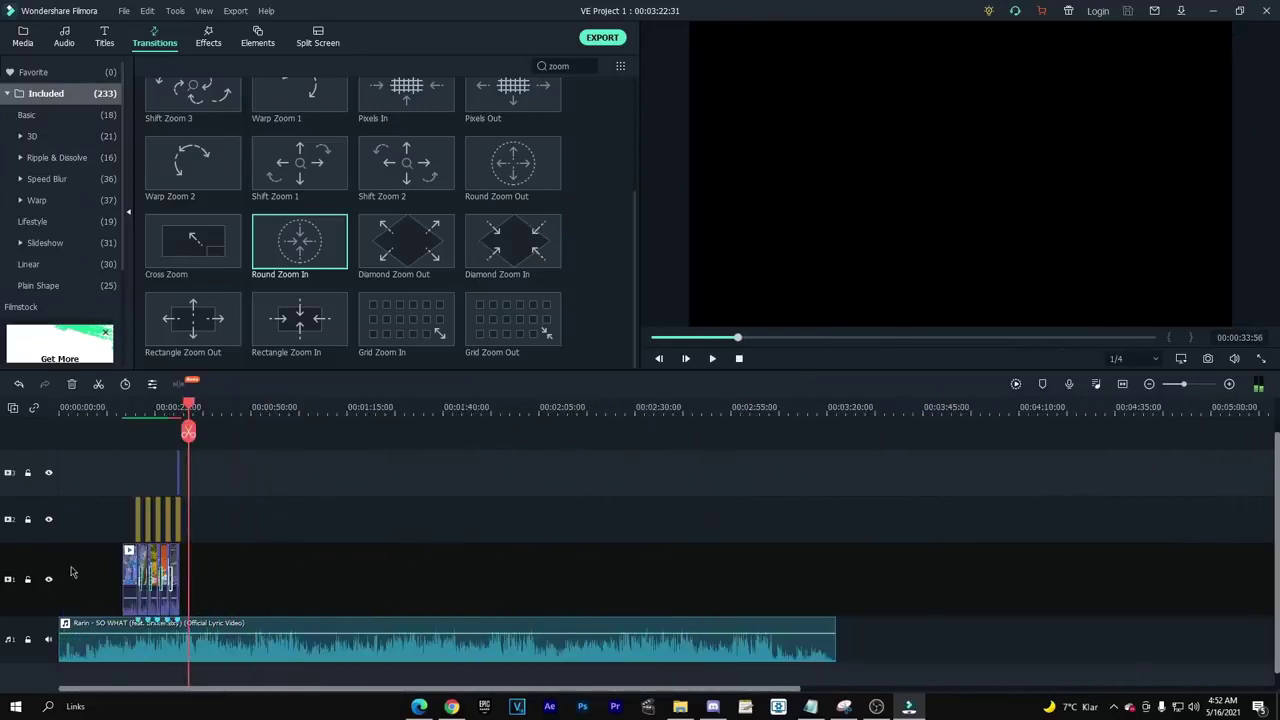
scroll(111, 580, "up", 3)
scroll(283, 680, "up", 2)
scroll(280, 693, "up", 3)
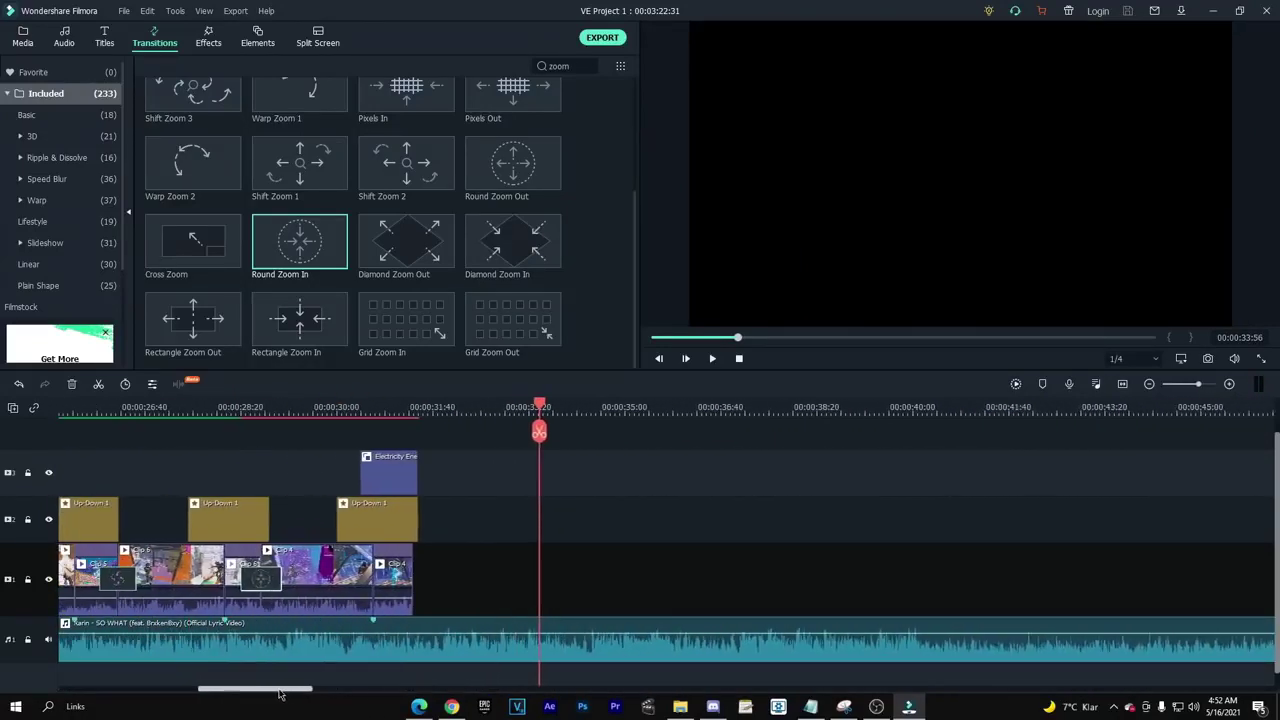
scroll(280, 693, "up", 1)
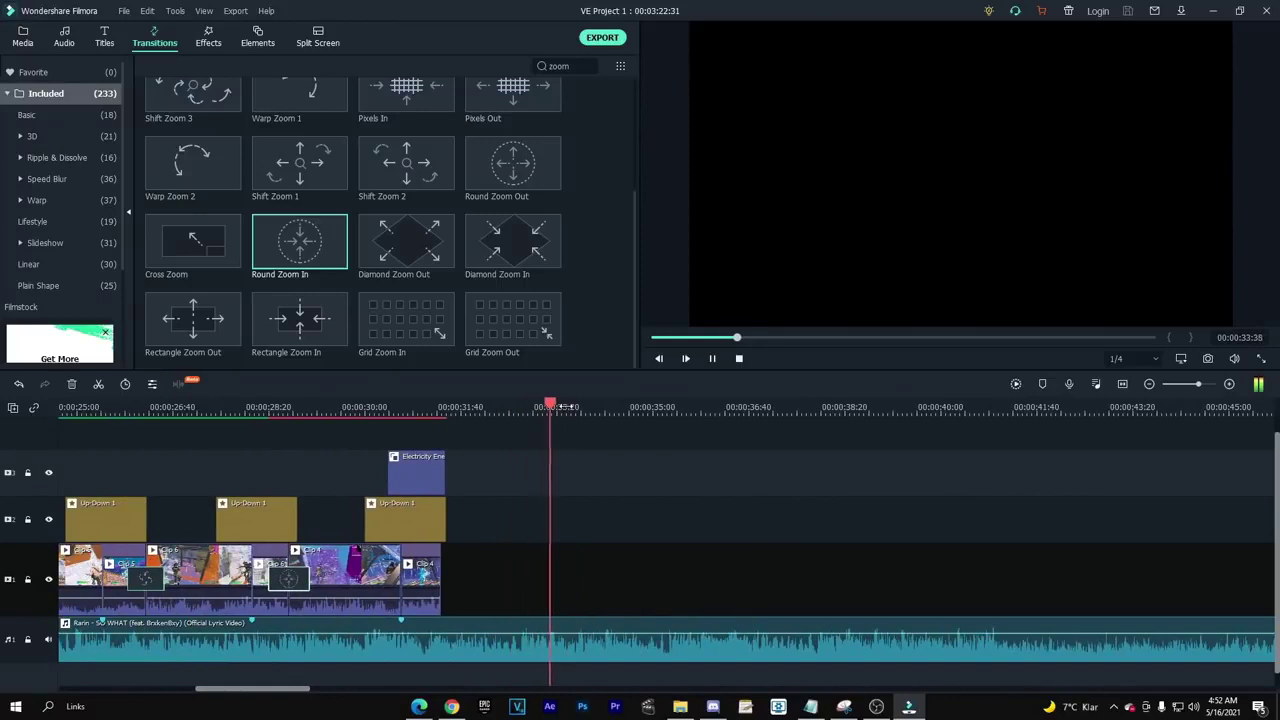
left_click_drag(584, 404, 562, 404)
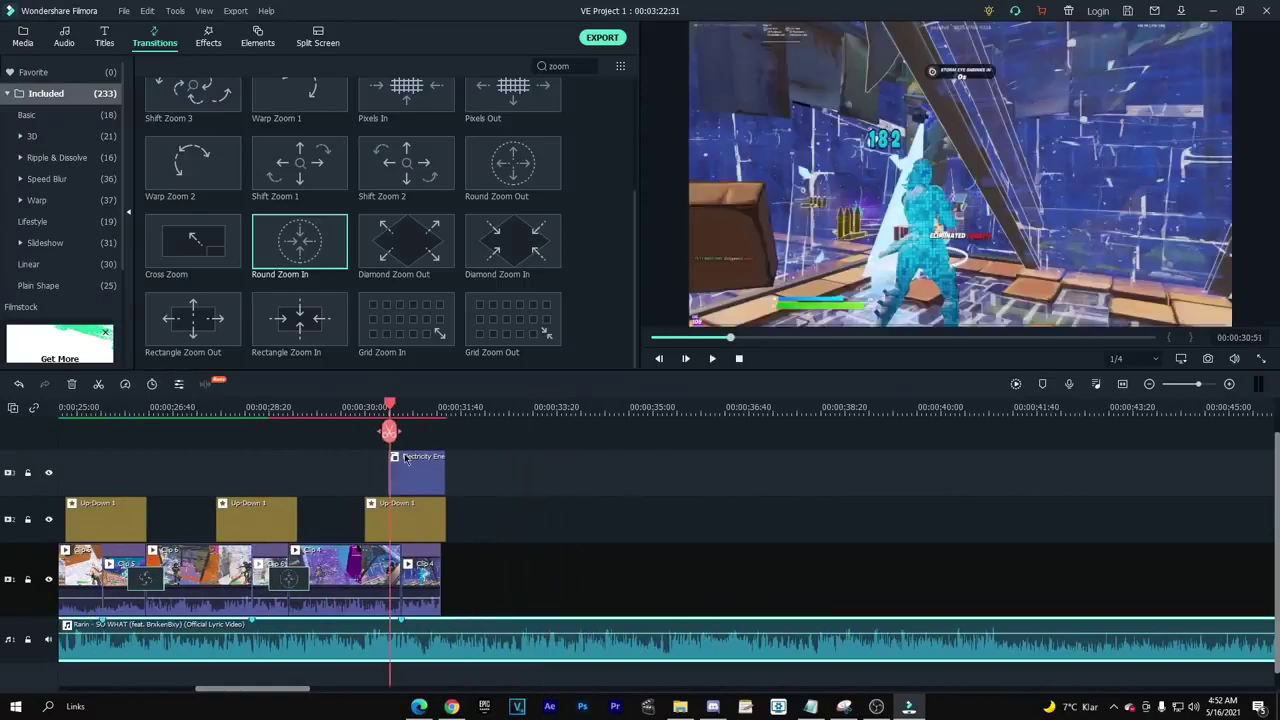
scroll(405, 460, "down", 3)
scroll(94, 596, "down", 2)
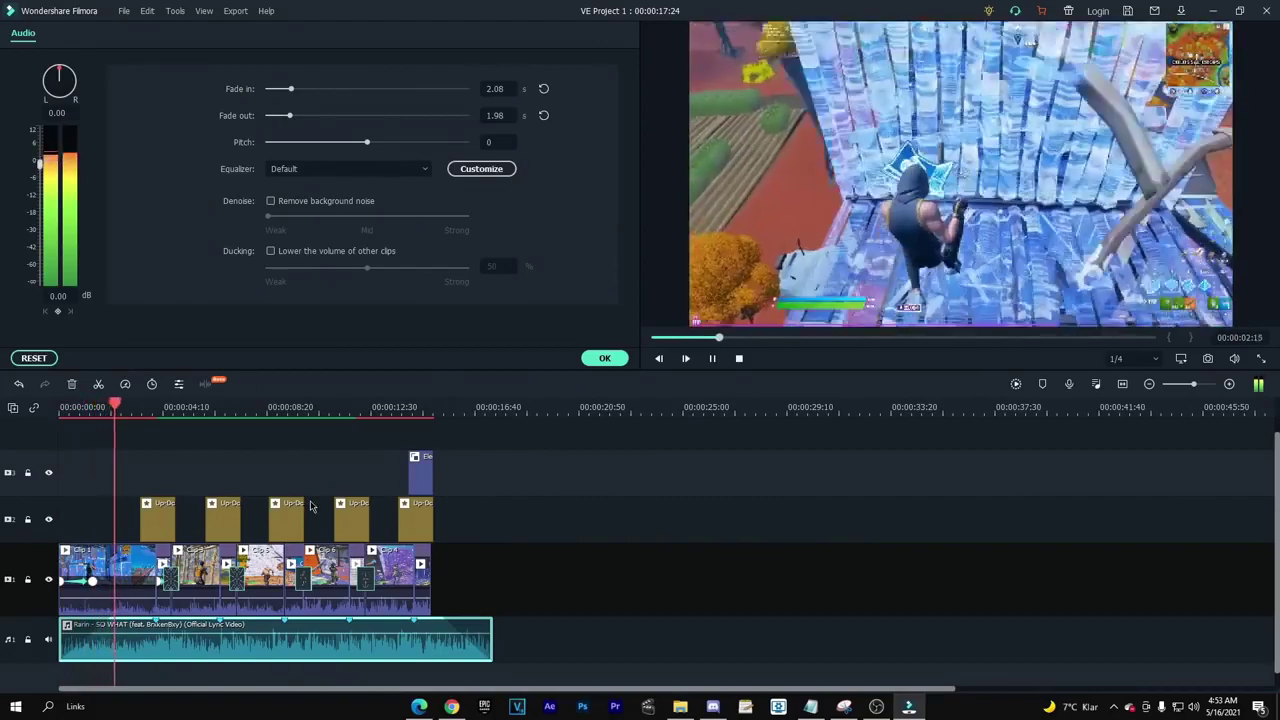
Save the project and extend the song's fade-out to about 3.2 seconds
key("ctrl+s")
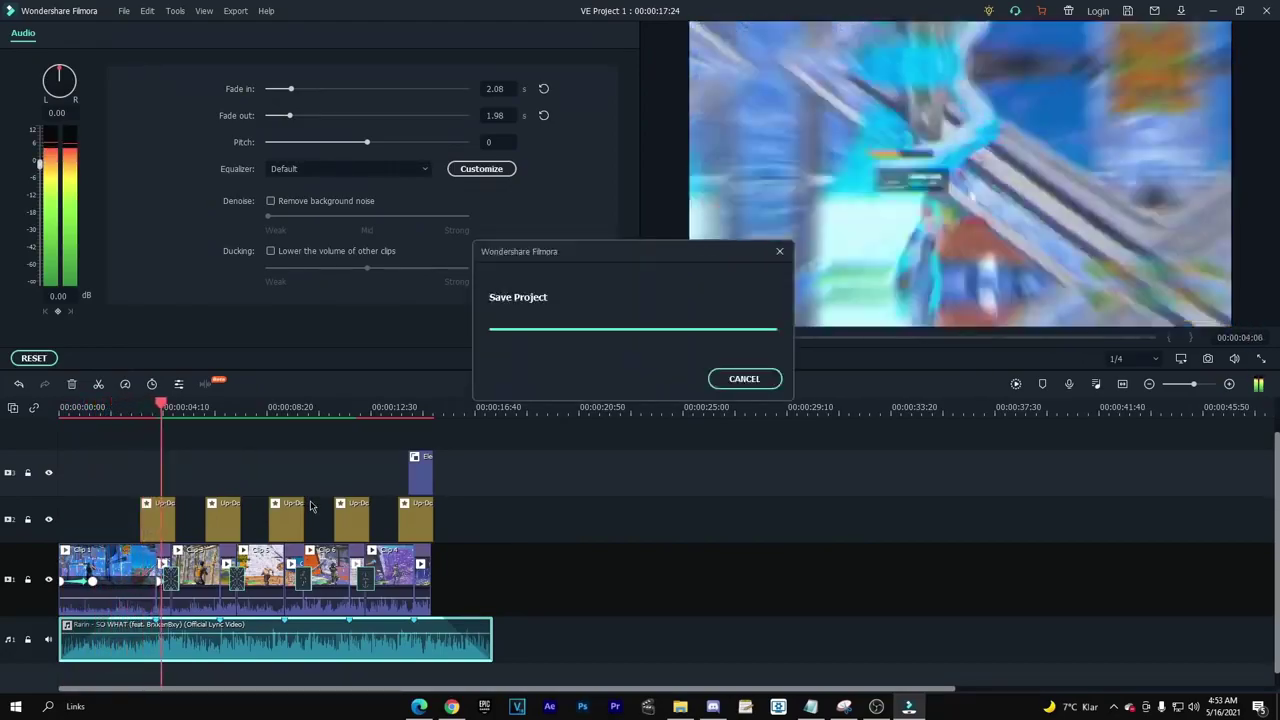
left_click_drag(290, 115, 303, 116)
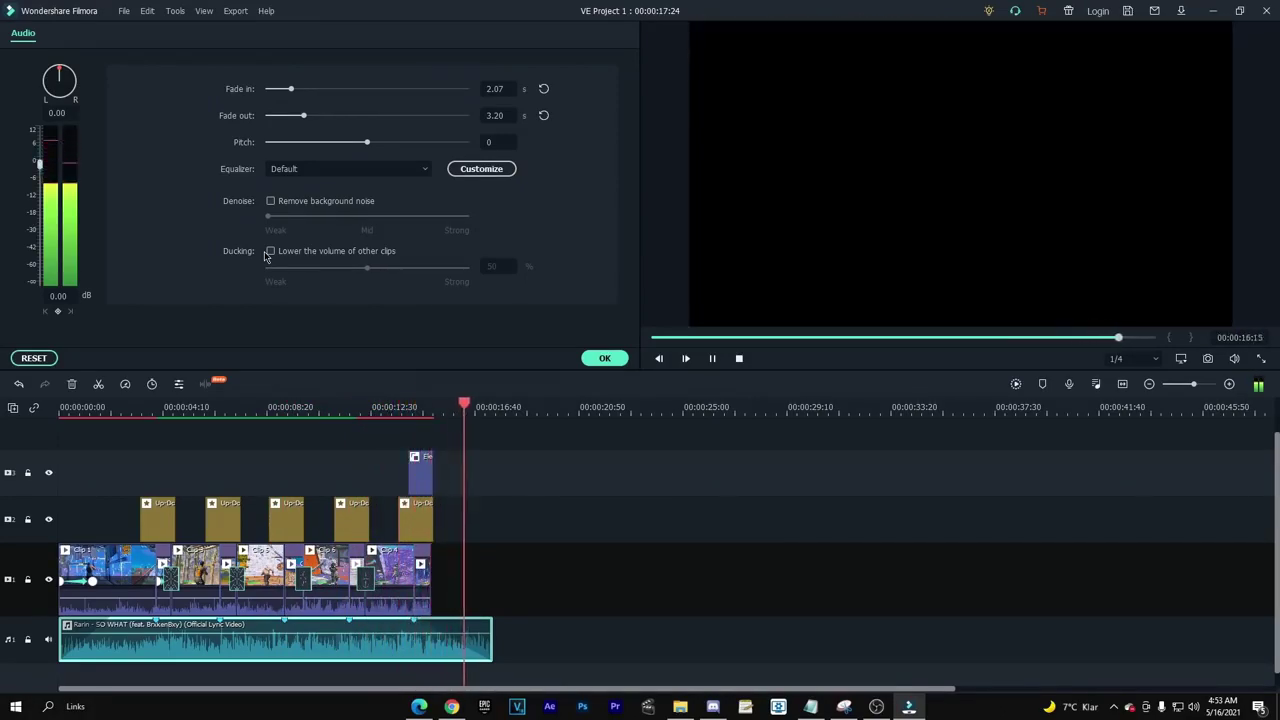
scroll(443, 596, "down", 1)
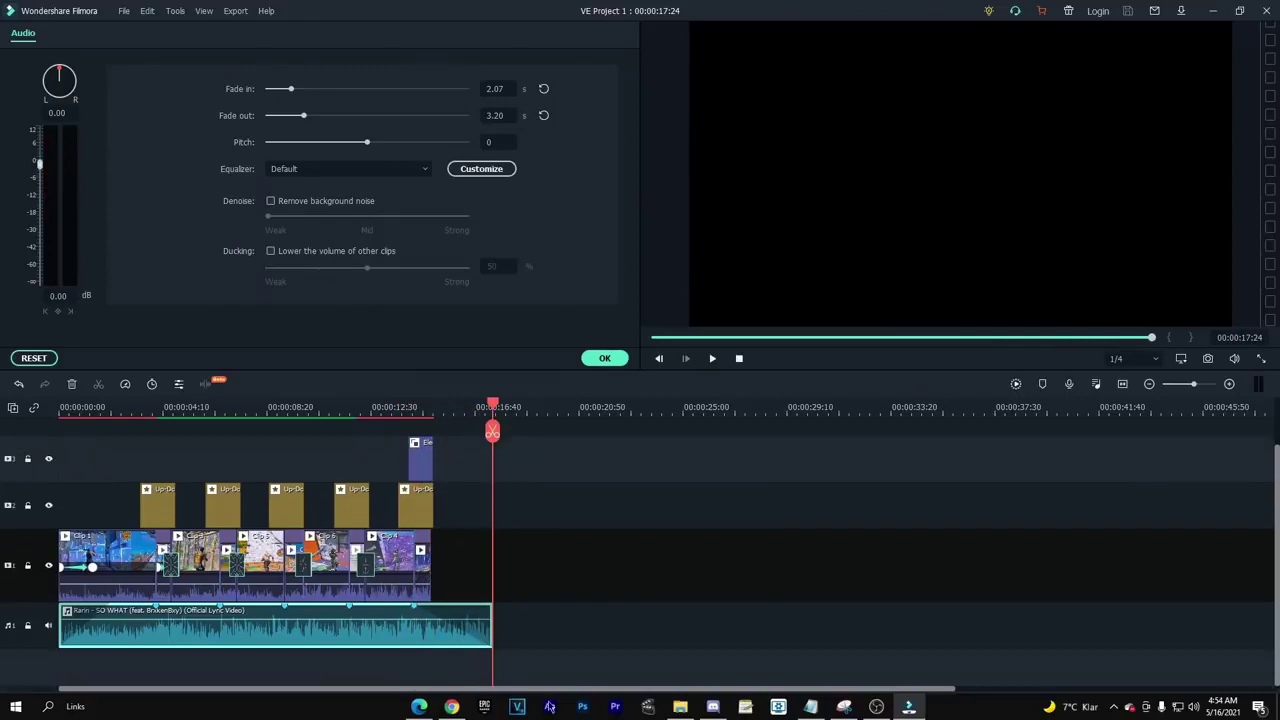
Open the Downloads folder in File Explorer to get the sound effect files
left_click(682, 707)
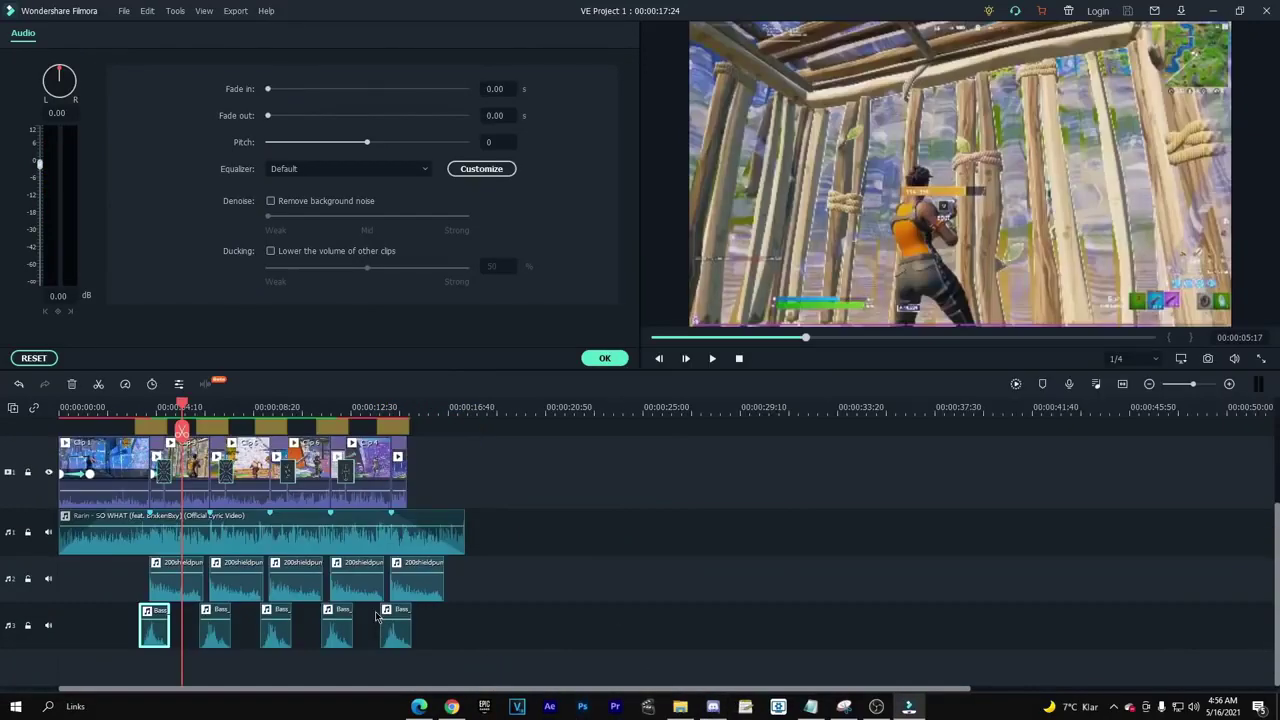